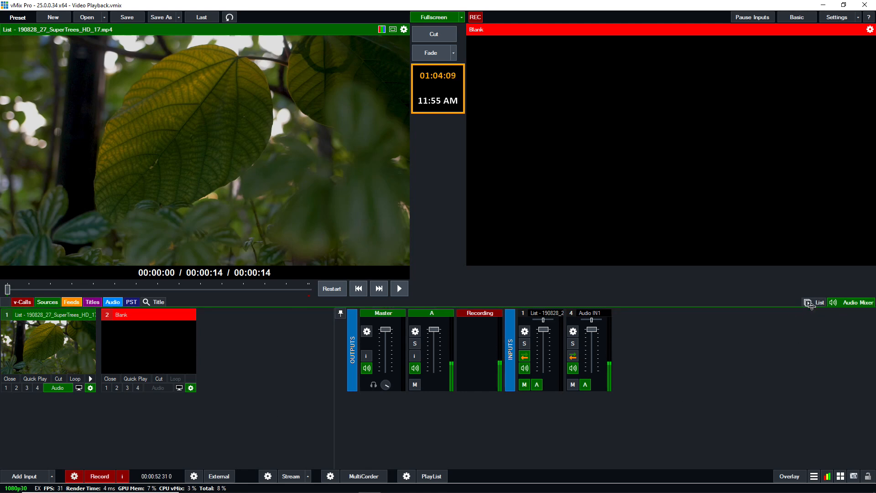
Step: Show the video list and look through the stock folder under Videos for clips that could be added
{"action": "left_click", "coordinate": [815, 302]}
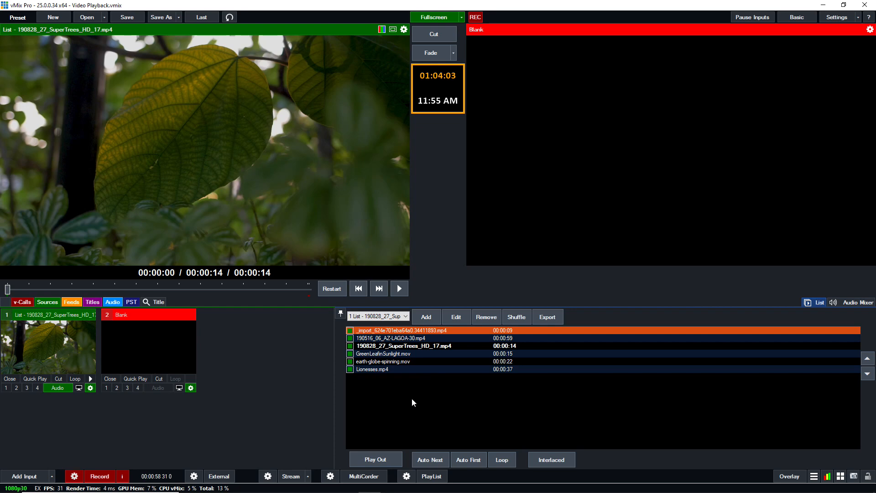
{"action": "left_click", "coordinate": [433, 317]}
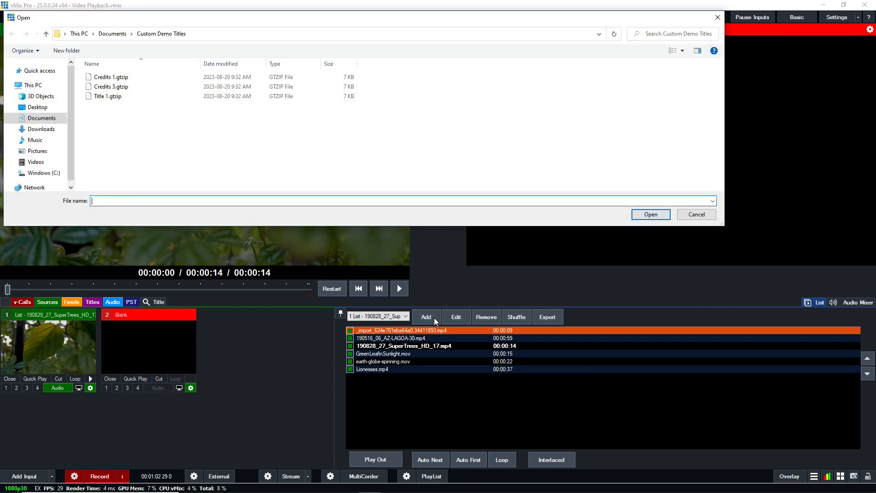
{"action": "left_click", "coordinate": [42, 162]}
{"action": "double_click", "coordinate": [199, 95]}
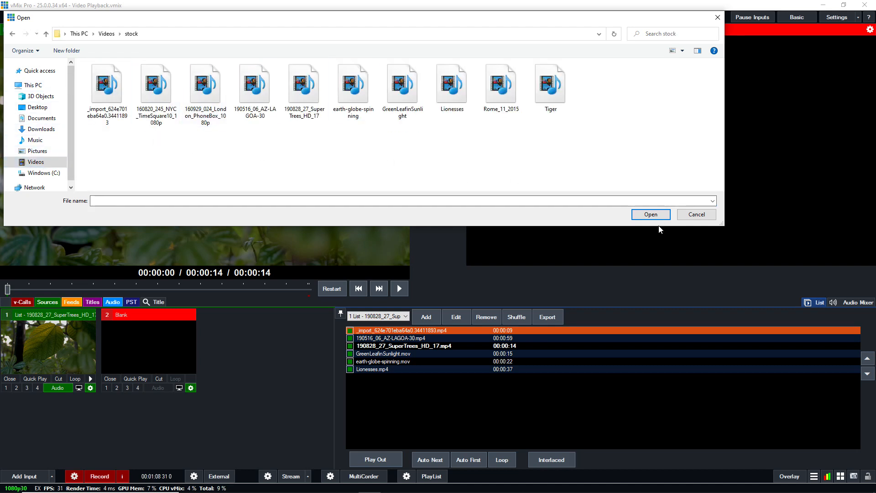
{"action": "left_click", "coordinate": [695, 216]}
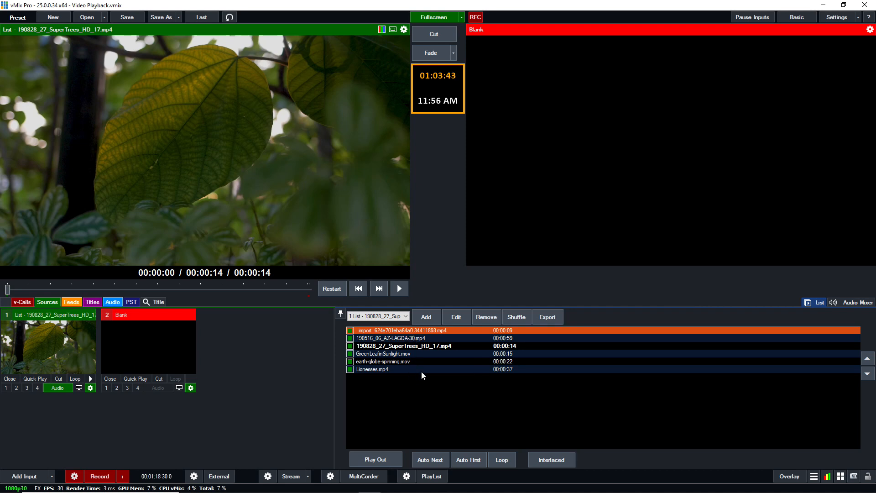
Step: Cue the first clip in the list and rename its list item to "woman music"
{"action": "double_click", "coordinate": [363, 332]}
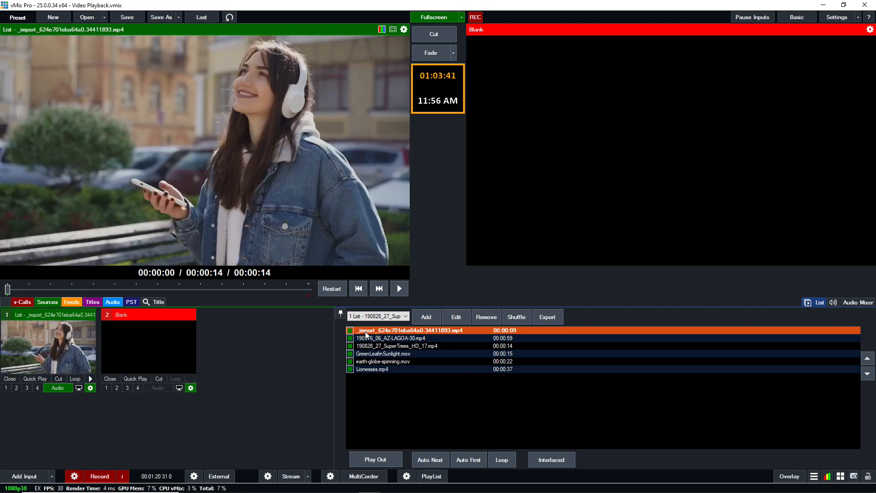
{"action": "left_click", "coordinate": [463, 318]}
{"action": "left_click", "coordinate": [463, 238]}
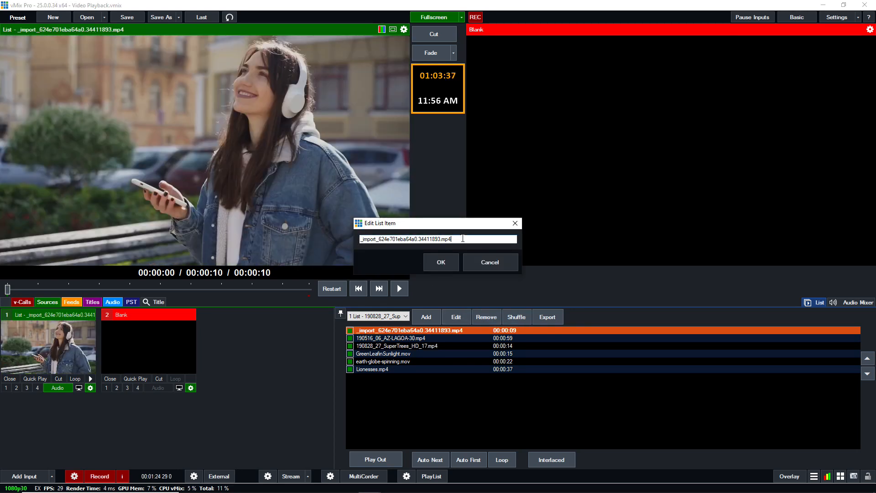
{"action": "left_click_drag", "start_coordinate": [463, 238], "coordinate": [343, 233]}
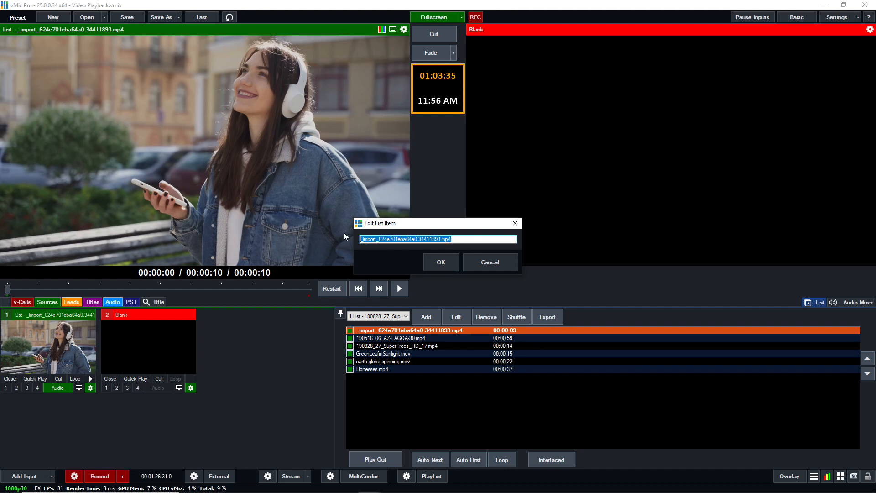
{"action": "type", "text": "Girl"}
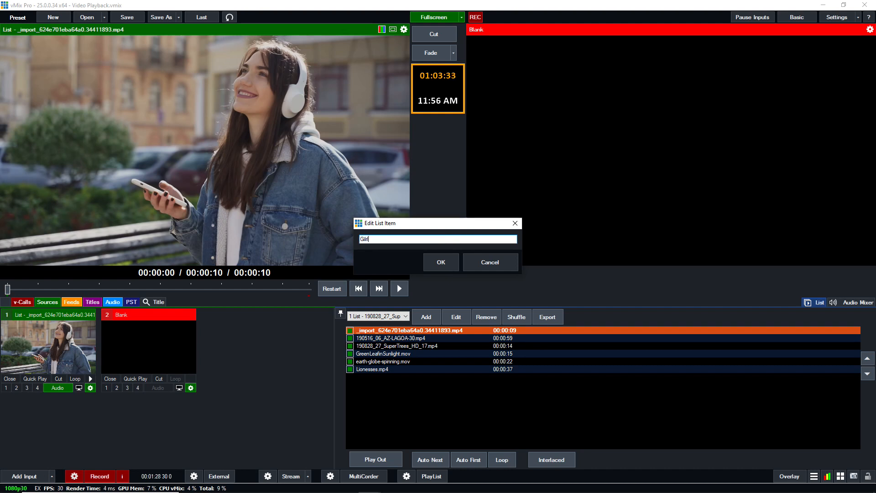
{"action": "key", "text": "BackSpace"}
{"action": "key", "text": "BackSpace"}
{"action": "key", "text": "BackSpace"}
{"action": "key", "text": "BackSpace"}
{"action": "type", "text": "woman music"}
{"action": "left_click", "coordinate": [441, 262]}
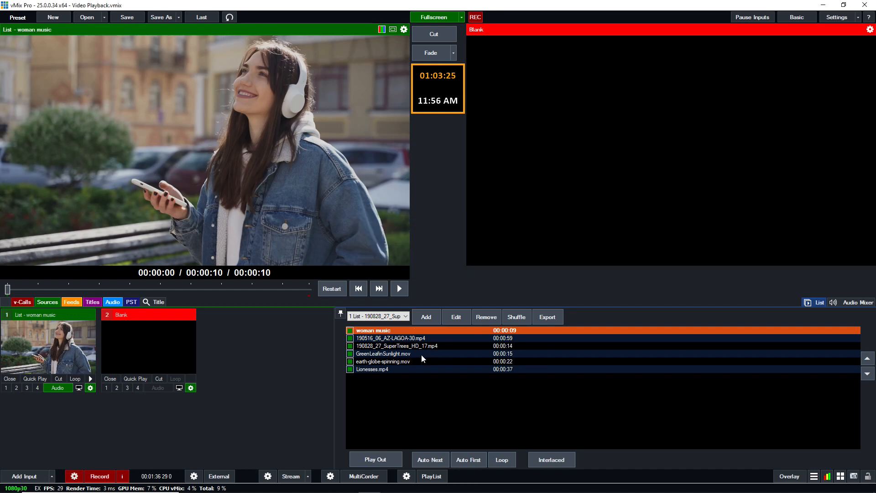
{"action": "left_click", "coordinate": [463, 338]}
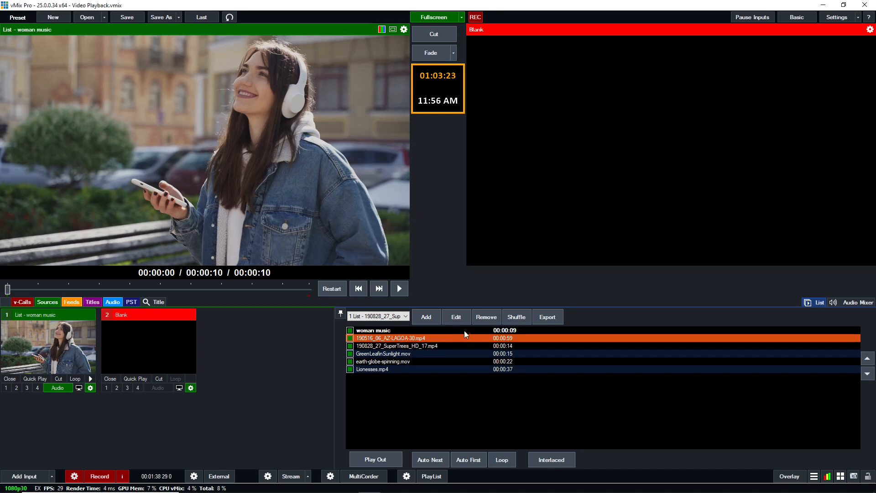
{"action": "left_click", "coordinate": [456, 319]}
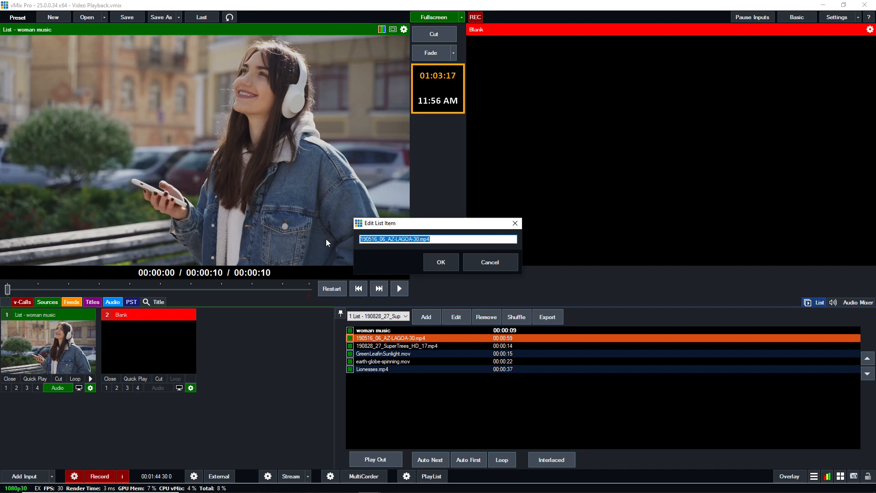
{"action": "left_click", "coordinate": [493, 256]}
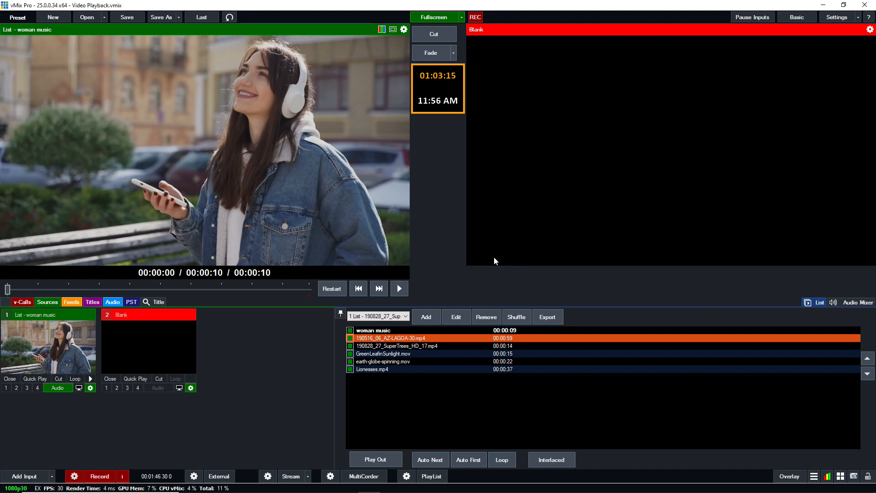
{"action": "left_click", "coordinate": [471, 393]}
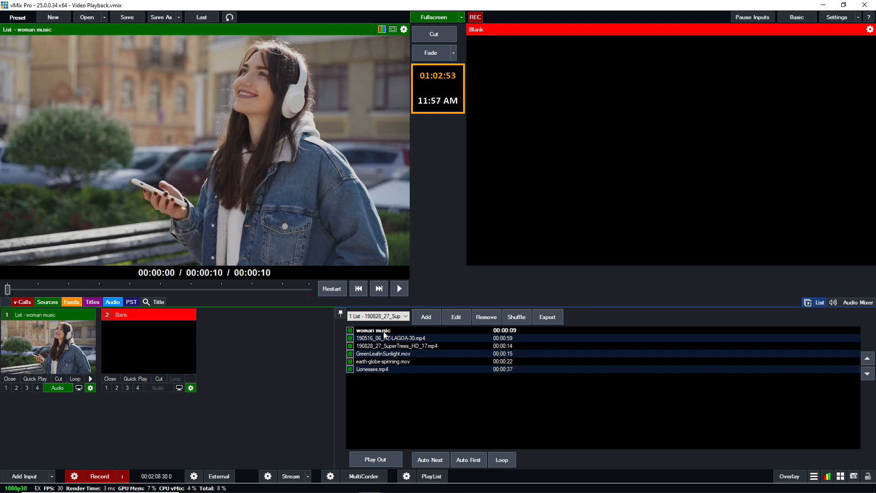
Step: Cue GreenLeafinSunlight.mov from the list, then fade it to the output and back to Blank
{"action": "double_click", "coordinate": [377, 354]}
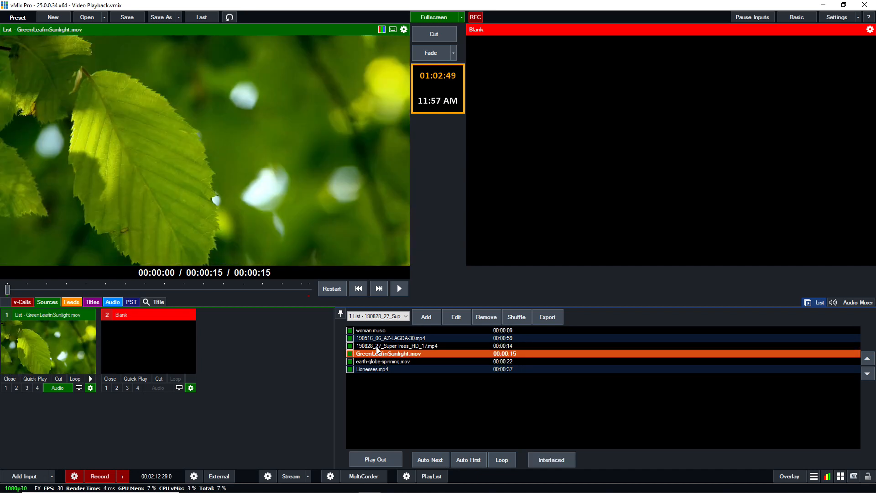
{"action": "left_click", "coordinate": [429, 53]}
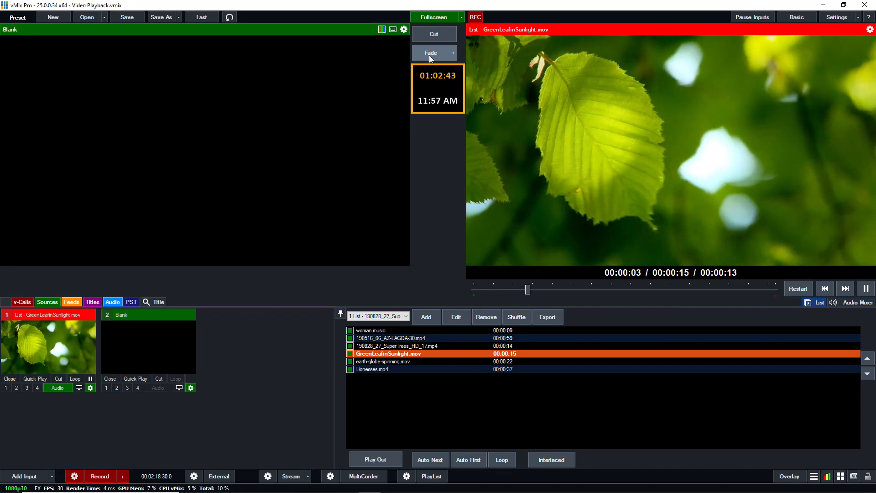
{"action": "left_click", "coordinate": [429, 54]}
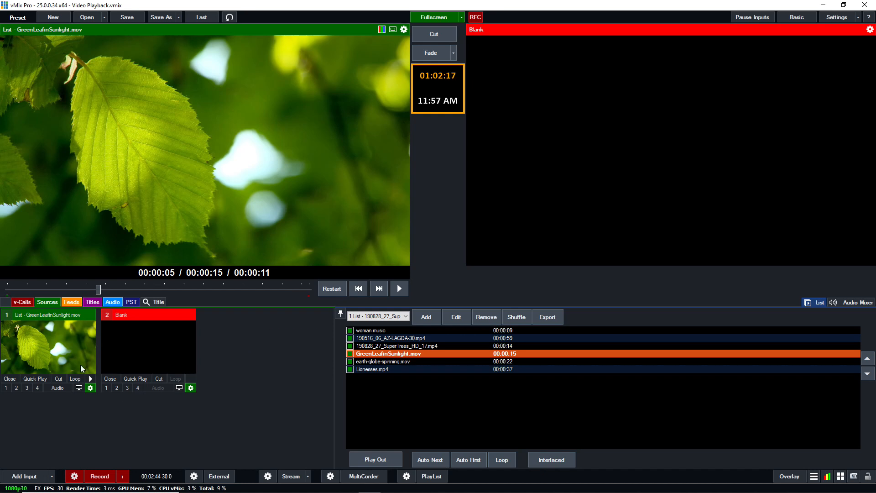
Step: Examine the Fade and ScriptStart OnCompletion triggers of the List input, then close its settings
{"action": "left_click", "coordinate": [91, 388]}
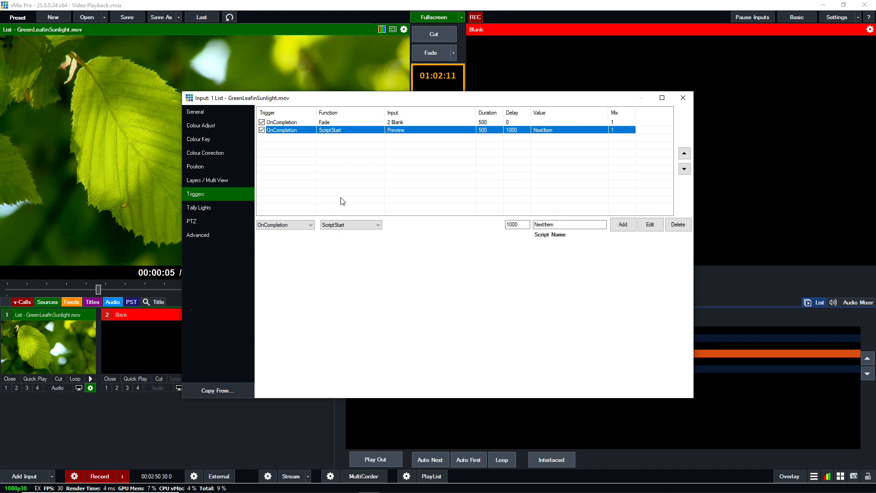
{"action": "left_click", "coordinate": [297, 122]}
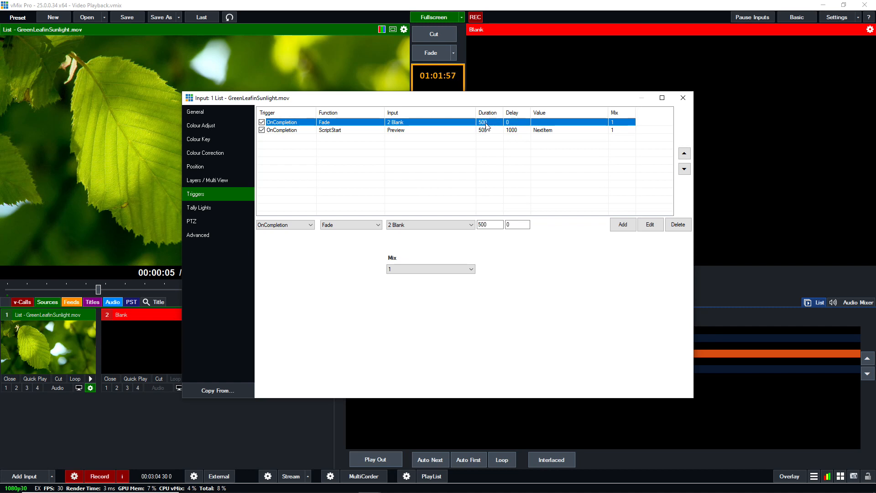
{"action": "left_click", "coordinate": [340, 131]}
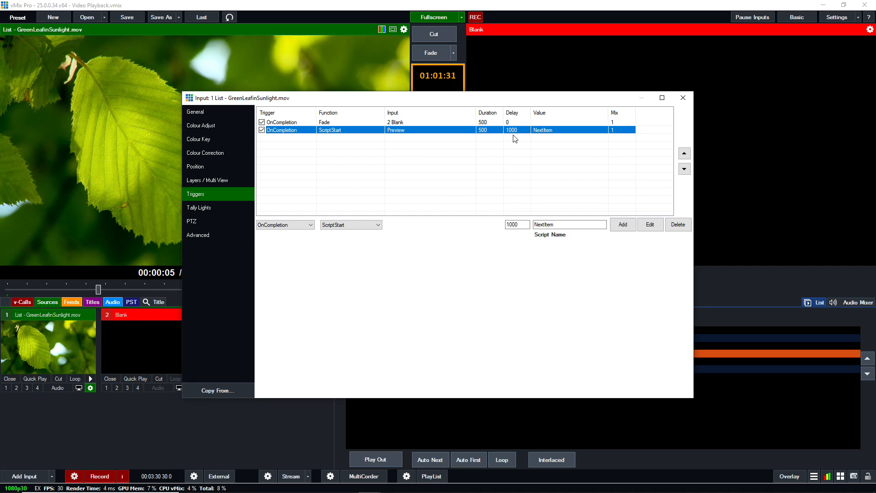
{"action": "left_click", "coordinate": [683, 99]}
Step: Cue the "woman music" clip from the list and fade it to the output
{"action": "double_click", "coordinate": [379, 330]}
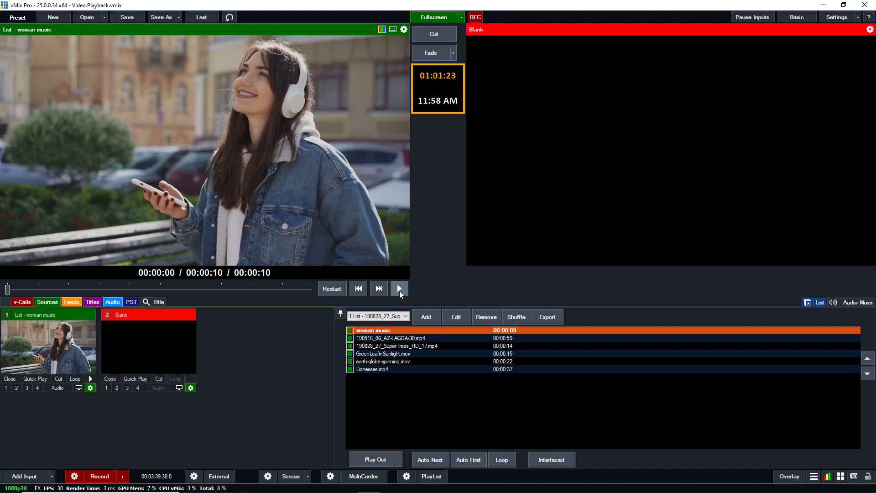
{"action": "left_click", "coordinate": [431, 53]}
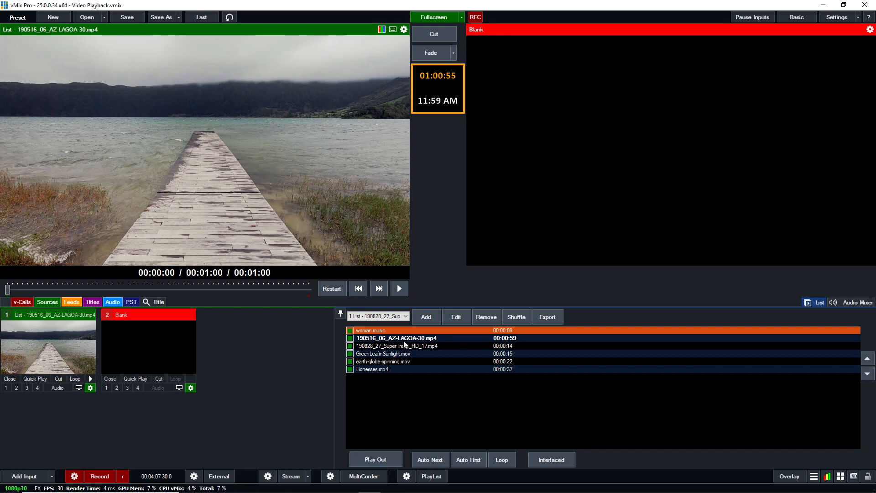
Step: Examine the code of the NextItem script in the scripting settings
{"action": "left_click", "coordinate": [836, 18]}
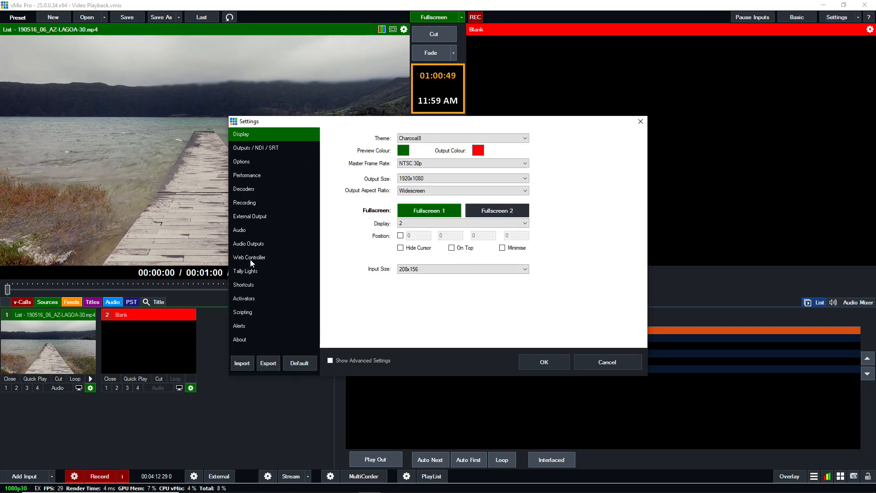
{"action": "left_click", "coordinate": [249, 311]}
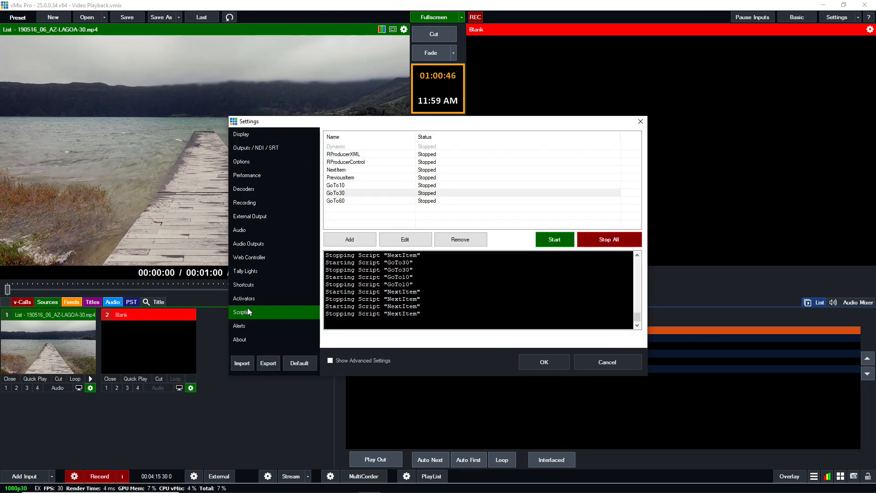
{"action": "left_click", "coordinate": [338, 171]}
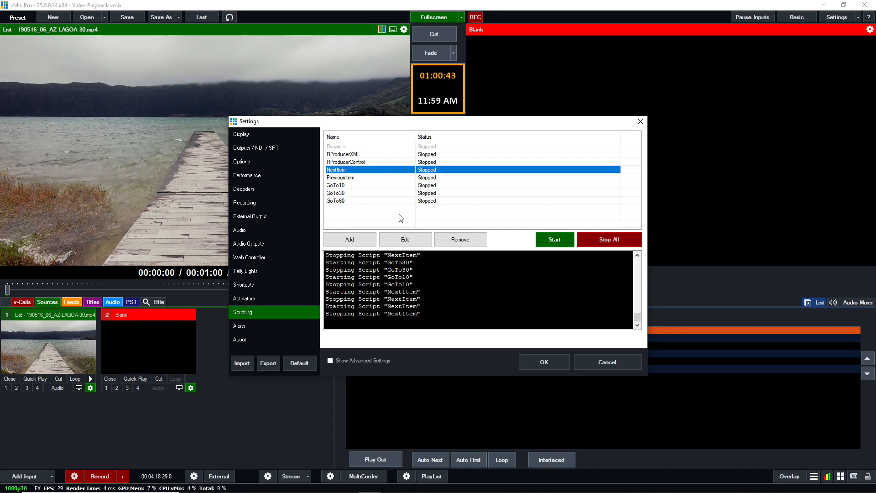
{"action": "left_click", "coordinate": [403, 239]}
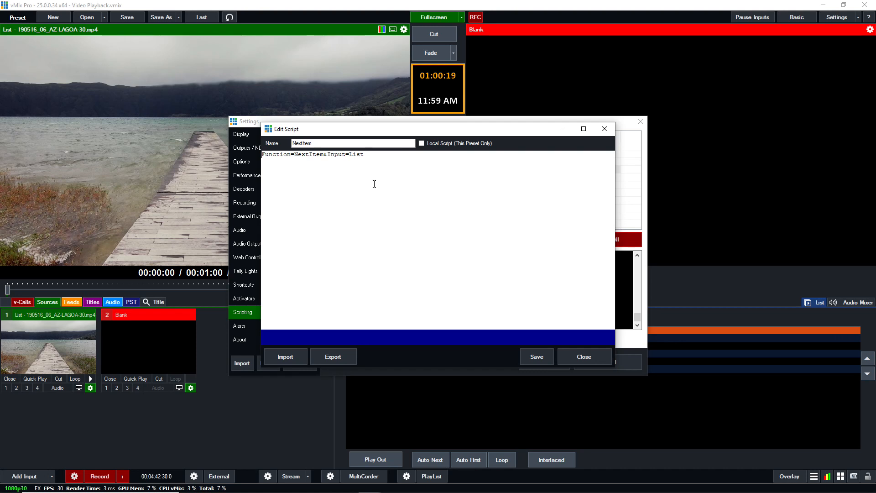
{"action": "left_click", "coordinate": [584, 357]}
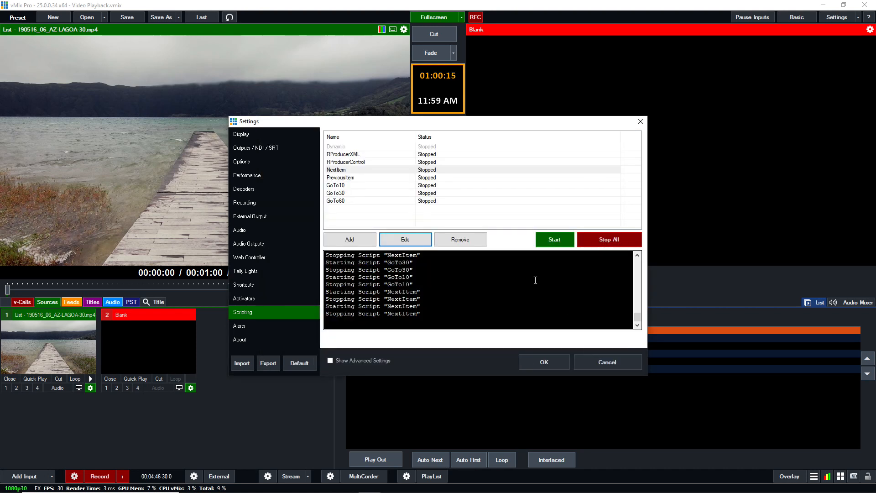
Step: Examine the code of the PreviousItem script, then leave the settings without changing anything
{"action": "left_click", "coordinate": [350, 178]}
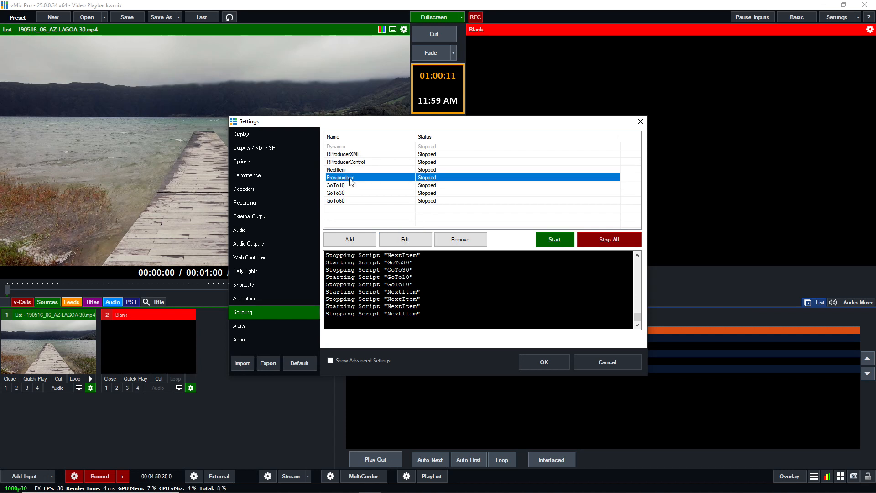
{"action": "double_click", "coordinate": [351, 181]}
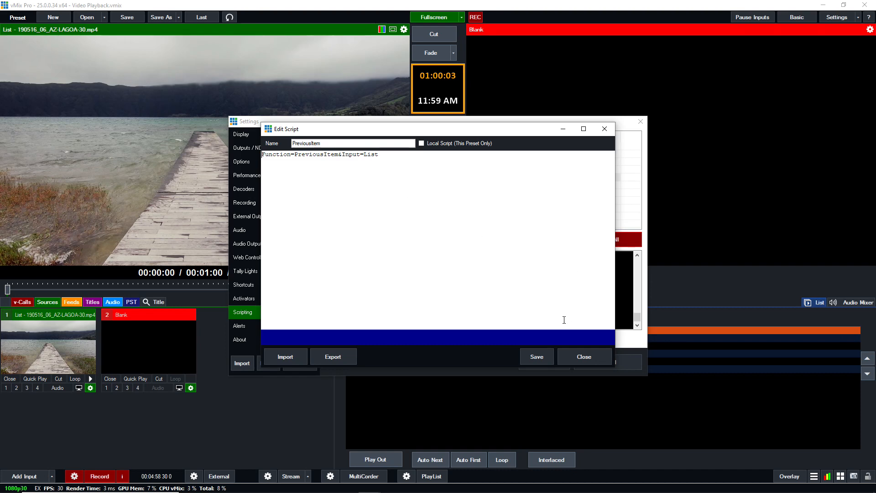
{"action": "left_click", "coordinate": [589, 358]}
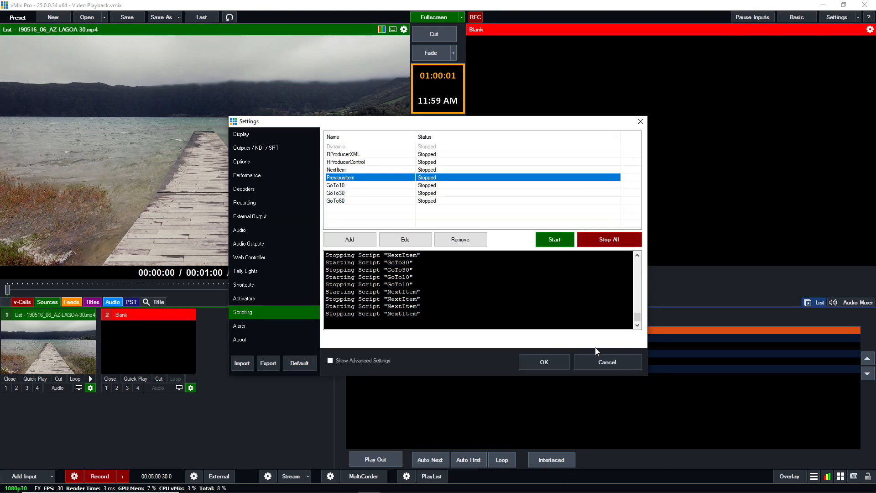
{"action": "left_click", "coordinate": [610, 363]}
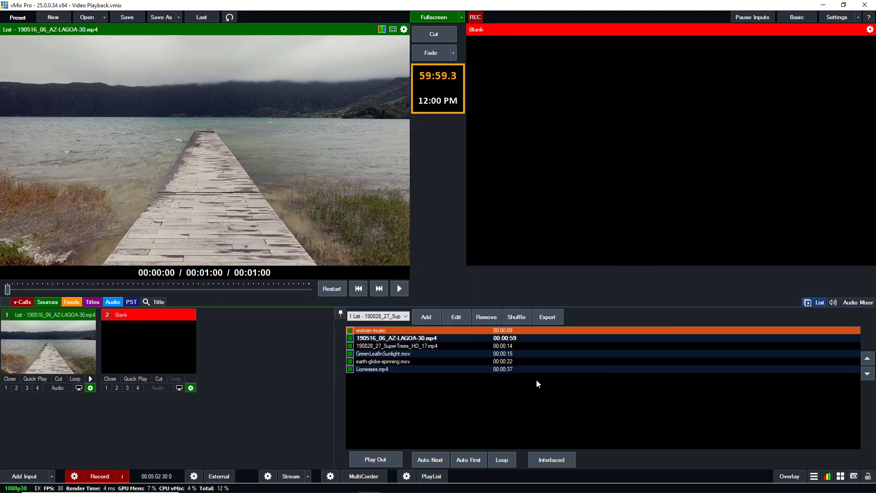
Step: Switch to the Bitfocus Companion emulator, move its window clear of the video list, and cue the previous list item from it
{"action": "key", "text": "alt+Tab"}
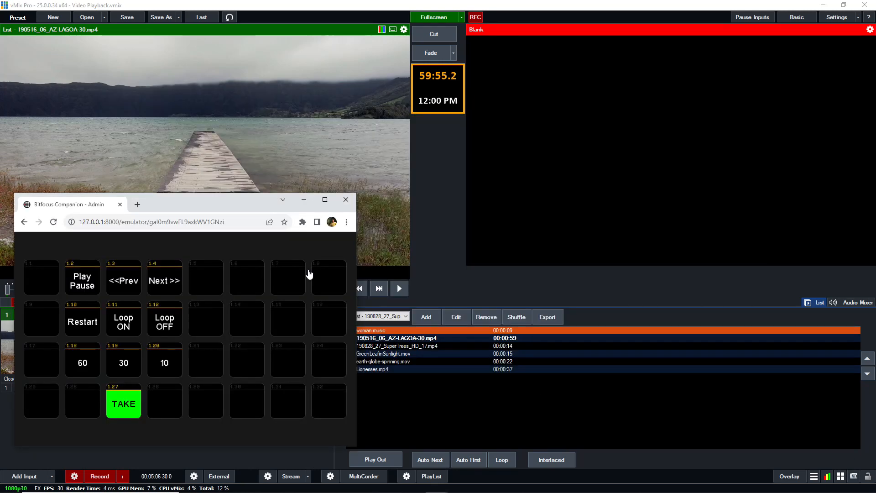
{"action": "left_click_drag", "start_coordinate": [221, 203], "coordinate": [249, 172]}
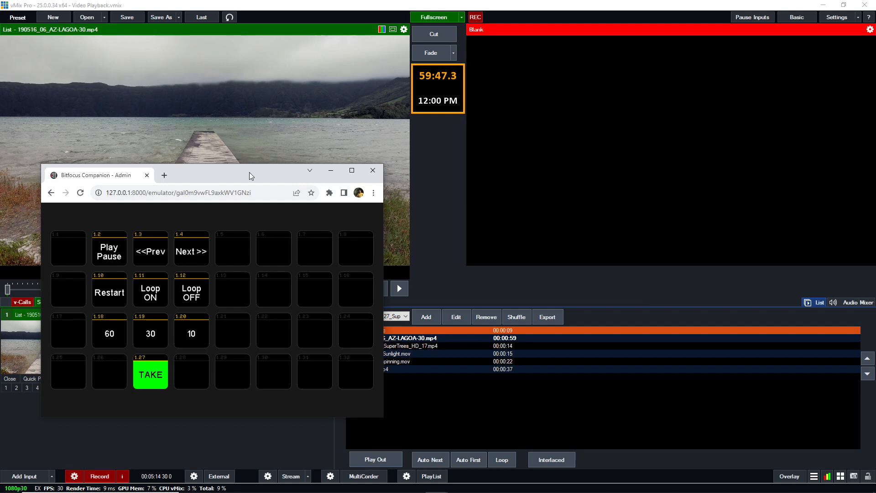
{"action": "left_click_drag", "start_coordinate": [210, 176], "coordinate": [191, 177]}
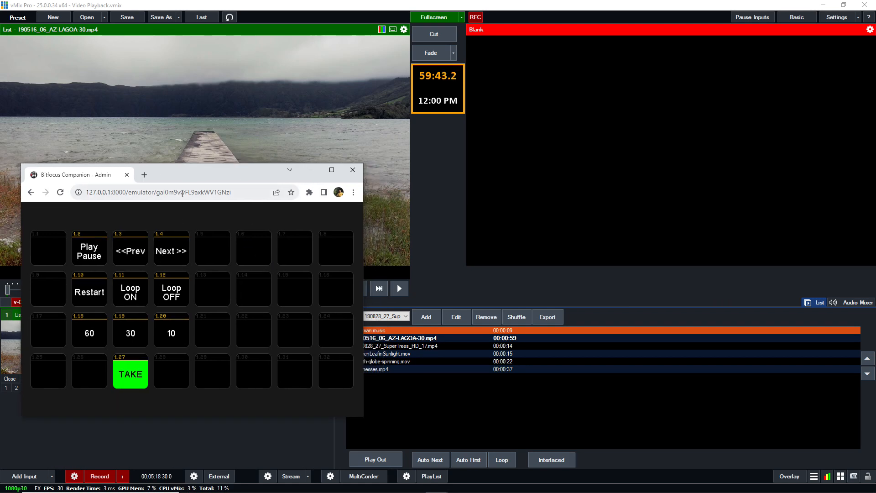
{"action": "left_click_drag", "start_coordinate": [200, 179], "coordinate": [178, 191]}
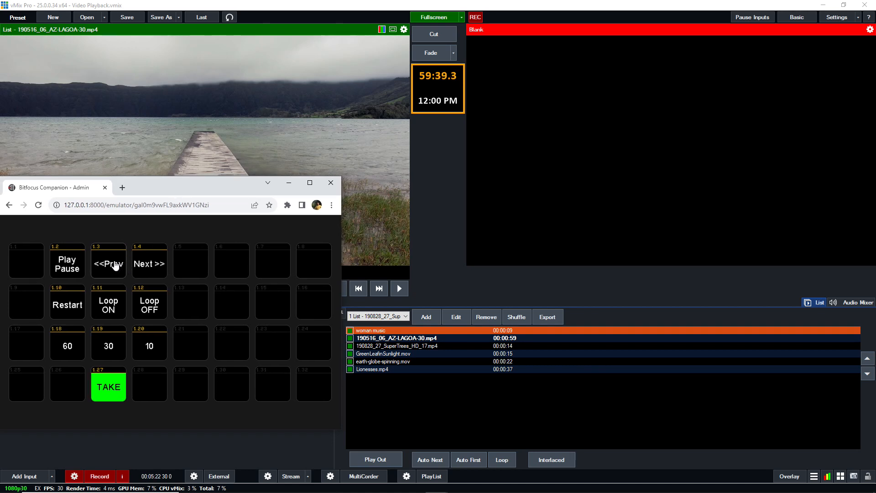
{"action": "left_click", "coordinate": [115, 265]}
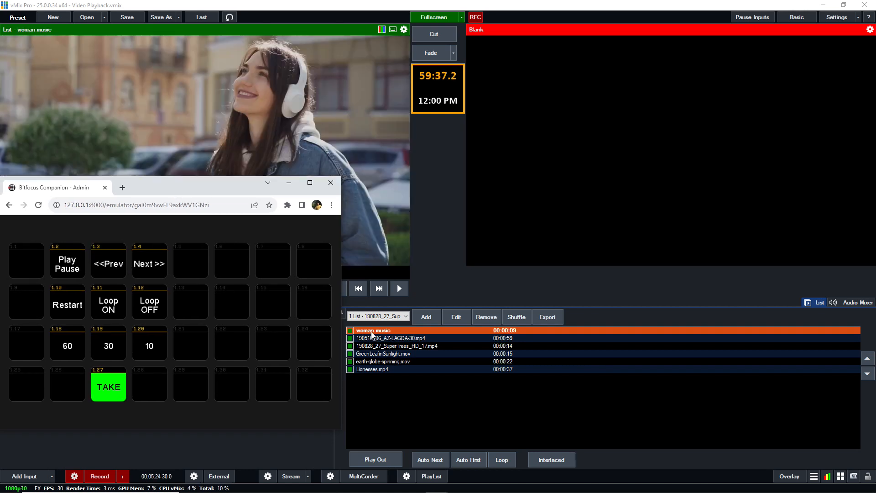
Step: Step forward through the video list from the emulator until earth-globe-spinning.mov is cued
{"action": "left_click", "coordinate": [151, 270]}
{"action": "left_click", "coordinate": [151, 270]}
{"action": "left_click", "coordinate": [151, 269]}
{"action": "left_click", "coordinate": [151, 270]}
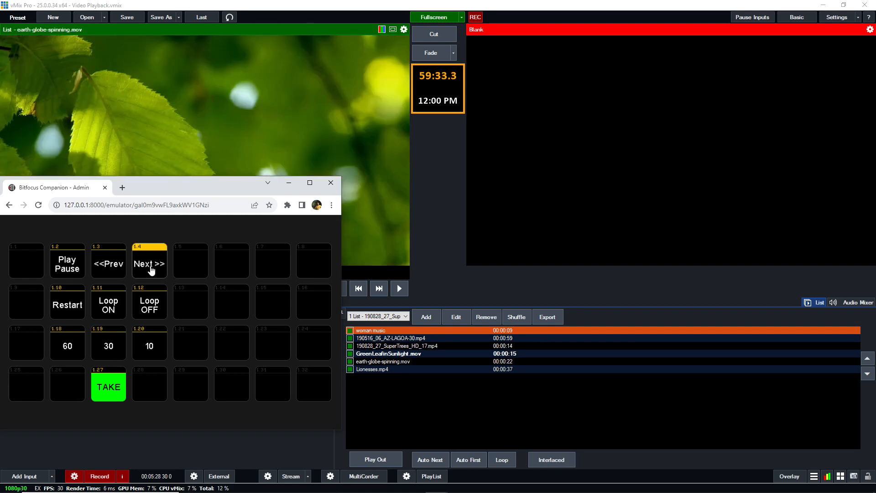
{"action": "left_click", "coordinate": [151, 270]}
Step: Step back through the video list from the emulator until 190516_06_AZ-LAGOA-30.mp4 is cued
{"action": "left_click", "coordinate": [115, 270]}
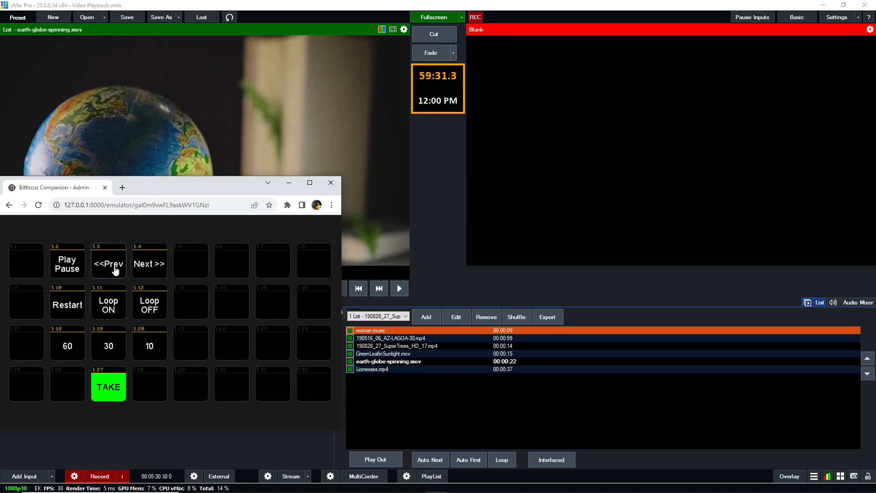
{"action": "left_click", "coordinate": [115, 270]}
{"action": "left_click", "coordinate": [115, 270]}
{"action": "left_click", "coordinate": [115, 270]}
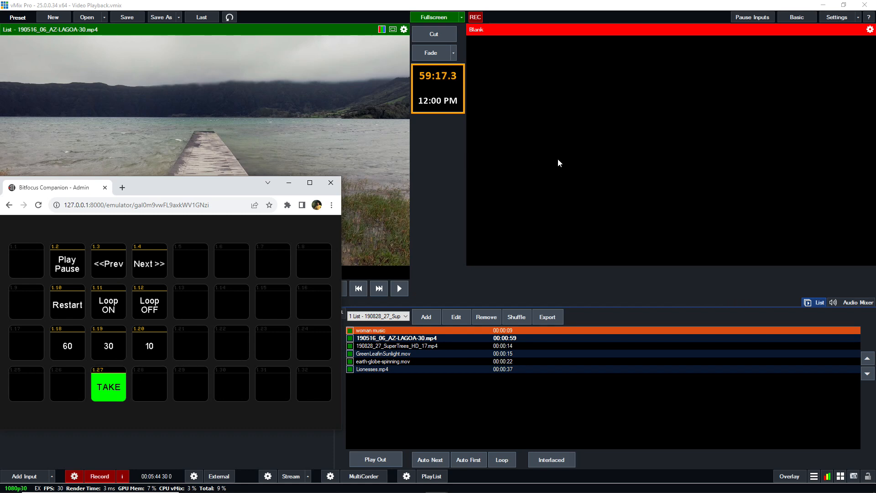
Step: Take the lagoon clip to the output and kill it twice, repositioning the emulator window around the preview's playback timing
{"action": "left_click", "coordinate": [110, 393]}
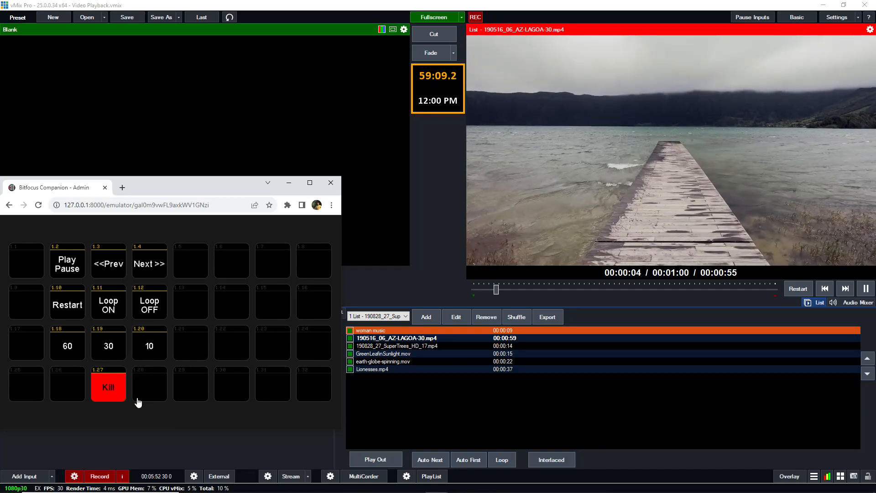
{"action": "left_click", "coordinate": [112, 394]}
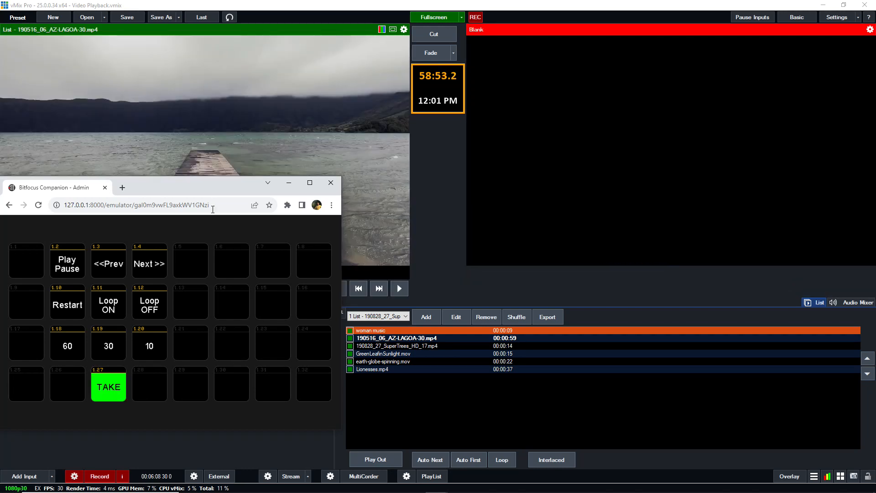
{"action": "left_click_drag", "start_coordinate": [201, 185], "coordinate": [511, 166]}
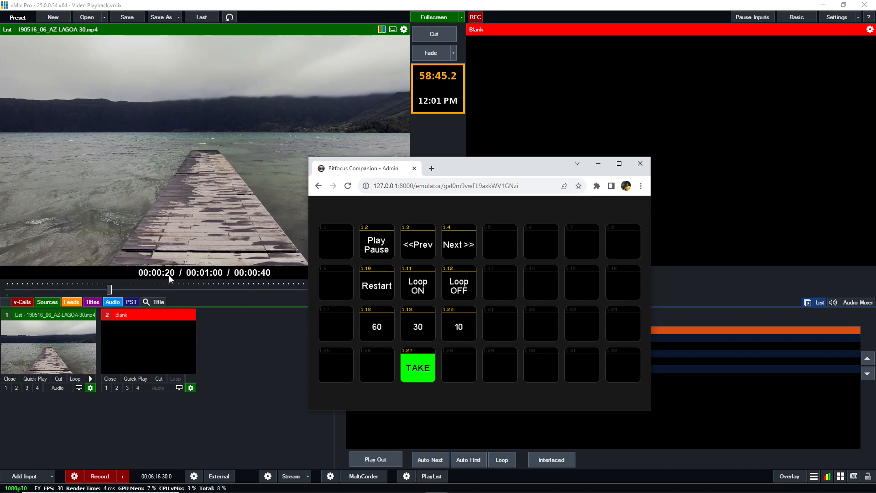
{"action": "left_click", "coordinate": [420, 379]}
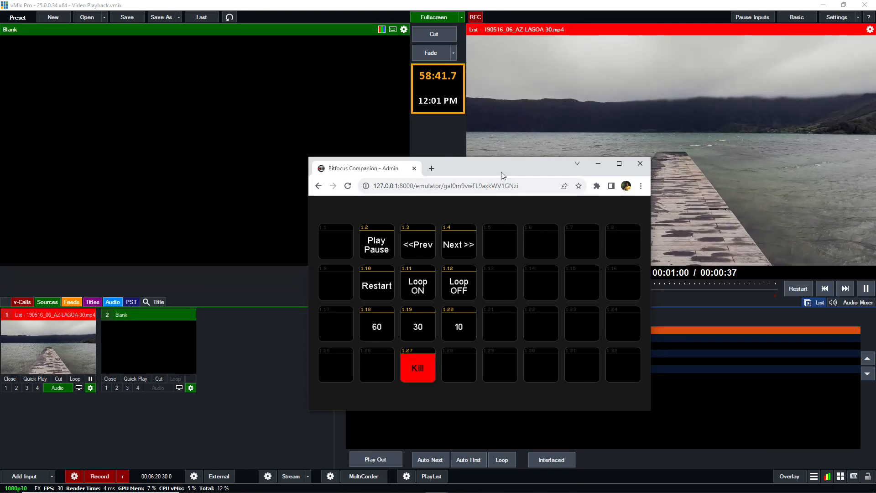
{"action": "left_click_drag", "start_coordinate": [500, 171], "coordinate": [416, 177]}
{"action": "left_click", "coordinate": [352, 383]}
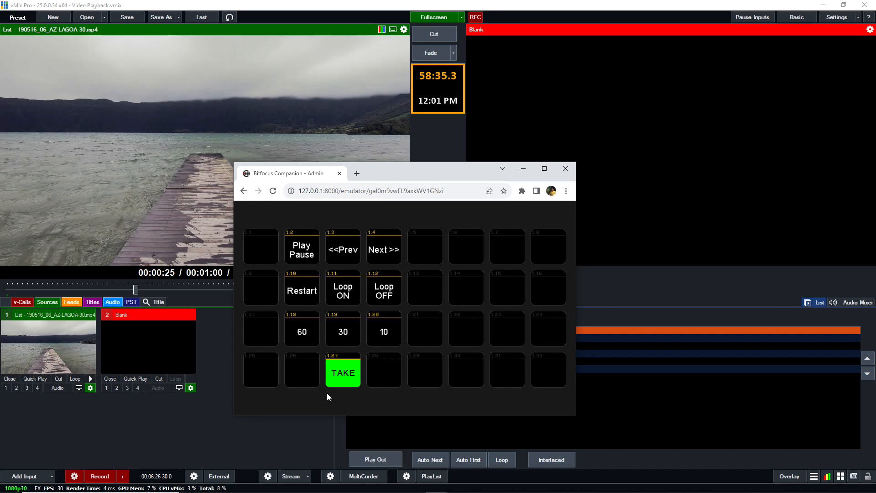
Step: Restart the lagoon clip from its beginning, move the emulator clear of the transport timing, and take the clip live
{"action": "left_click", "coordinate": [304, 295]}
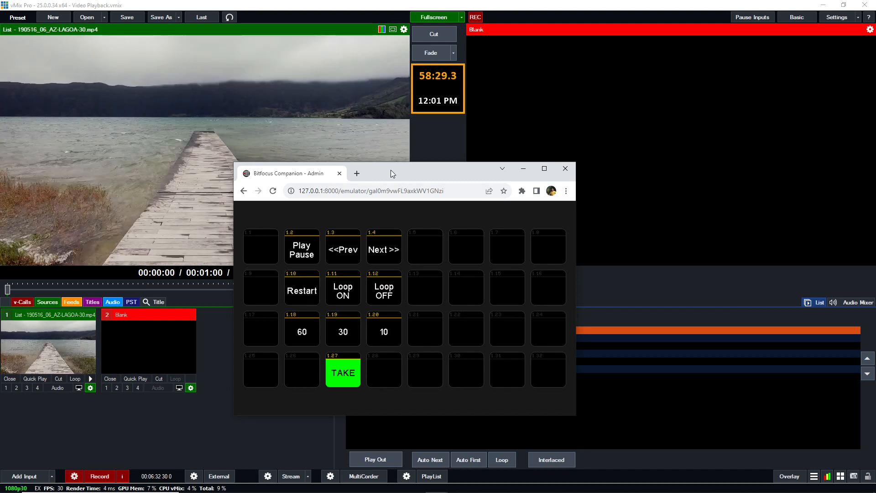
{"action": "left_click_drag", "start_coordinate": [390, 173], "coordinate": [221, 216]}
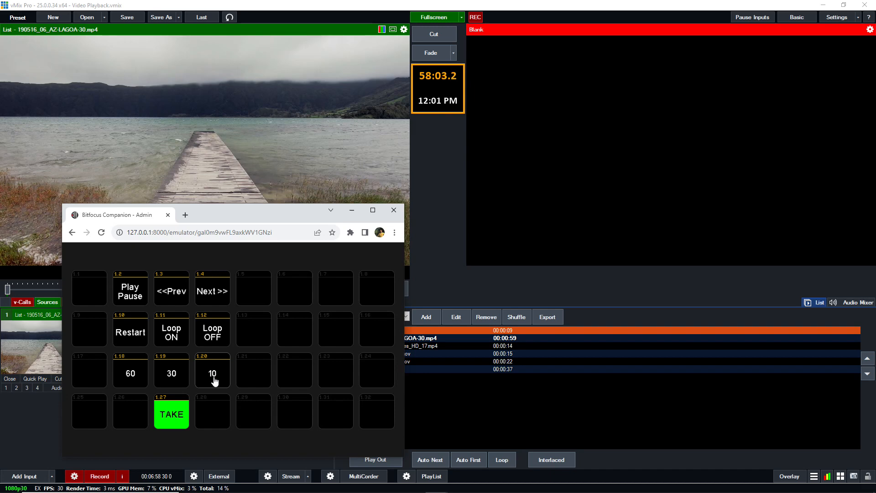
{"action": "left_click", "coordinate": [172, 424]}
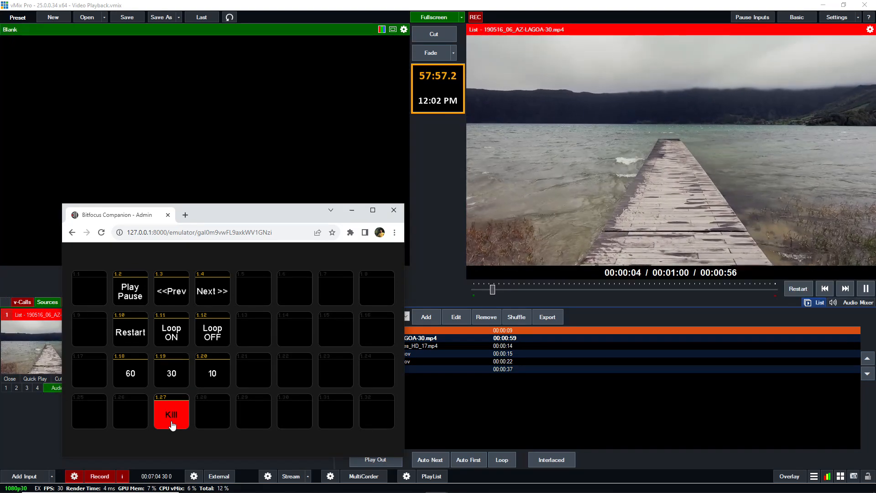
Step: Jump the live lagoon clip to its last 30 seconds and then to its last 10 seconds using the emulator
{"action": "left_click", "coordinate": [176, 378]}
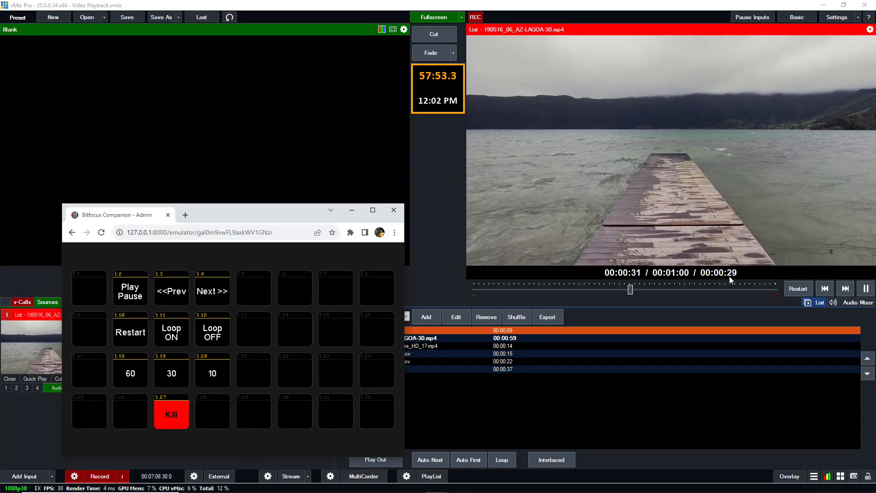
{"action": "left_click", "coordinate": [219, 377]}
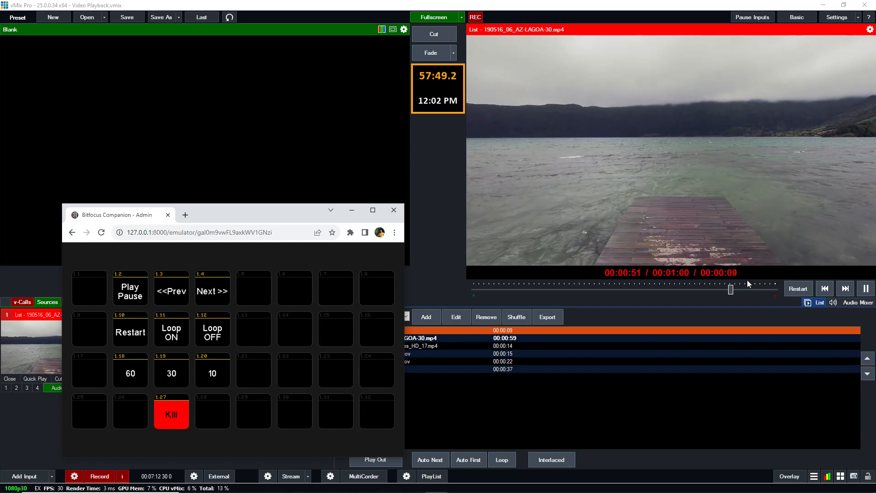
Step: Reposition the emulator, take 190828_27_SuperTrees_HD_17.mp4 to the output, and toggle its looping on, off and on again
{"action": "left_click_drag", "start_coordinate": [280, 213], "coordinate": [253, 194]}
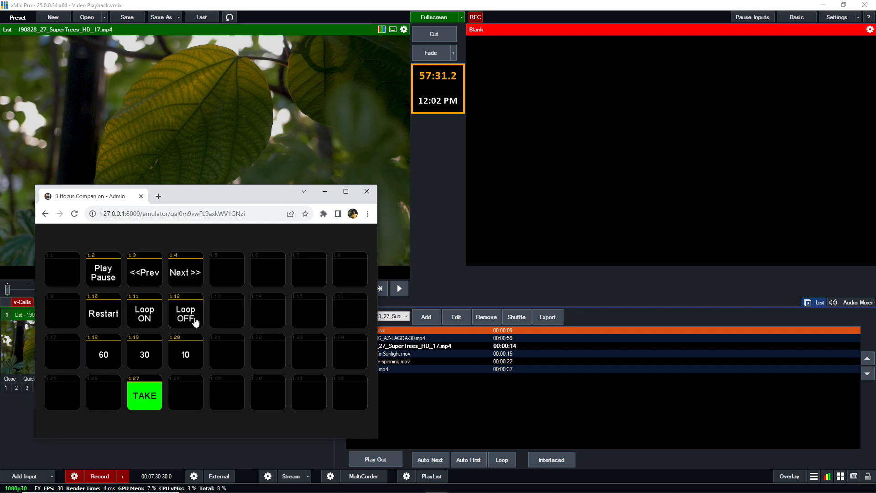
{"action": "left_click", "coordinate": [146, 396]}
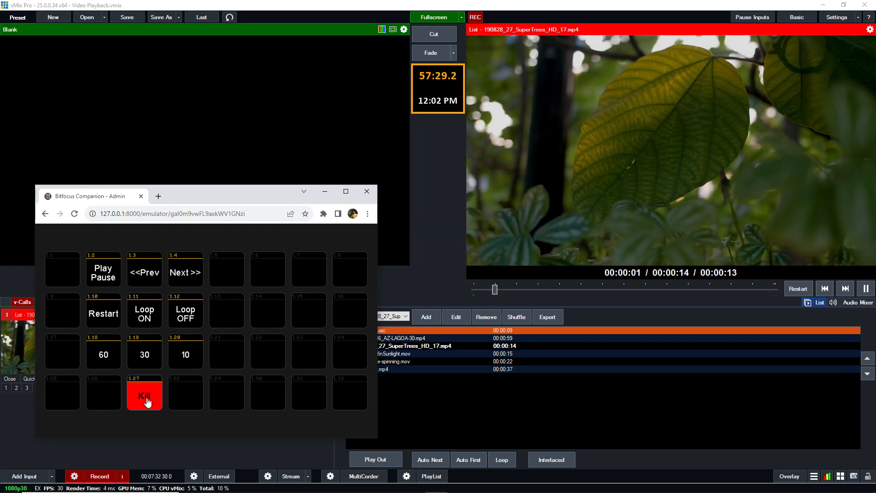
{"action": "left_click", "coordinate": [144, 317]}
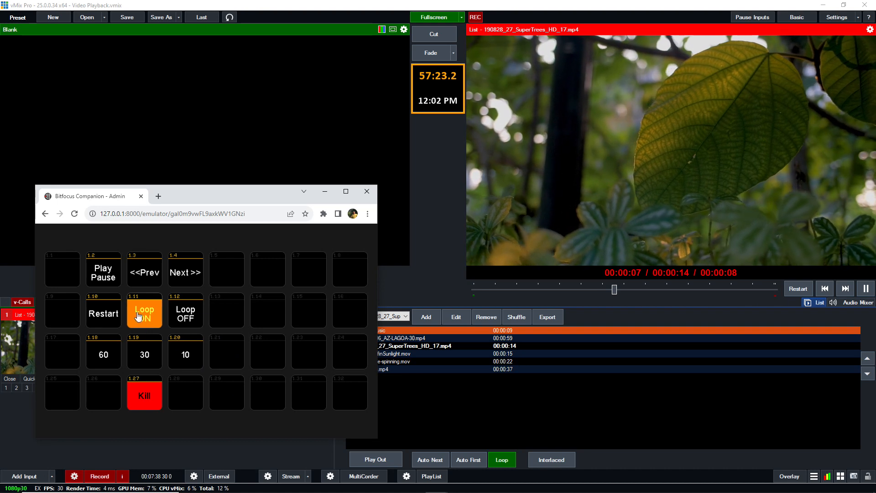
{"action": "left_click", "coordinate": [179, 319]}
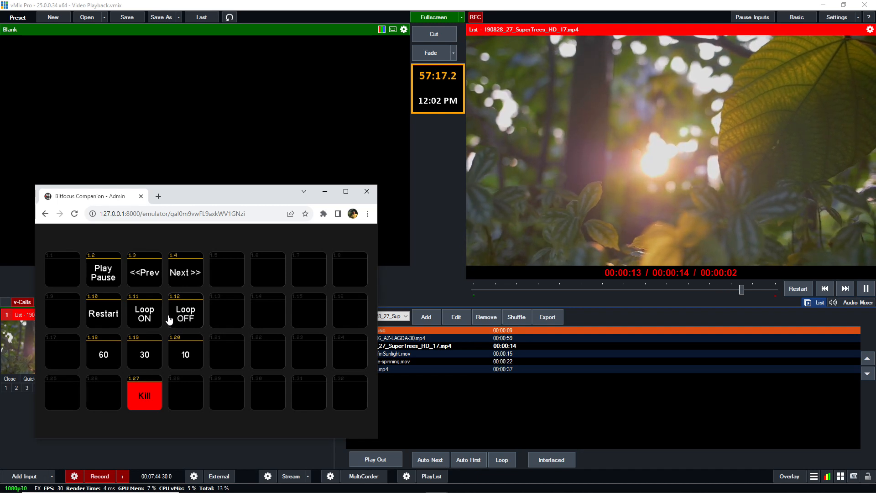
{"action": "left_click", "coordinate": [153, 315]}
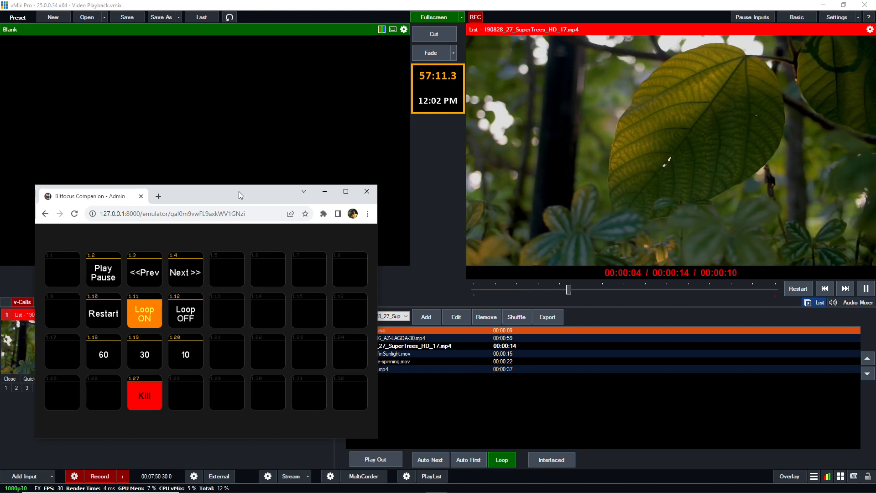
Step: Move the emulator off the input thumbnails, turn looping off for the live clip, and move the window back
{"action": "left_click_drag", "start_coordinate": [239, 190], "coordinate": [549, 164]}
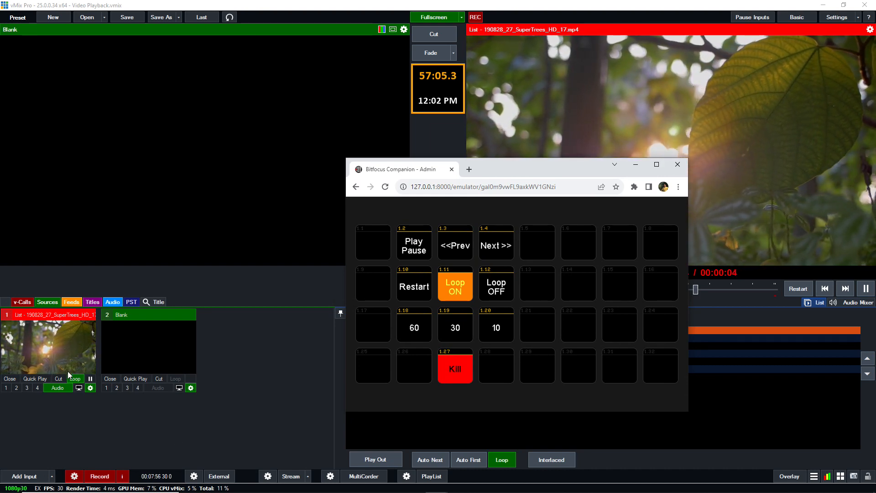
{"action": "left_click", "coordinate": [487, 288]}
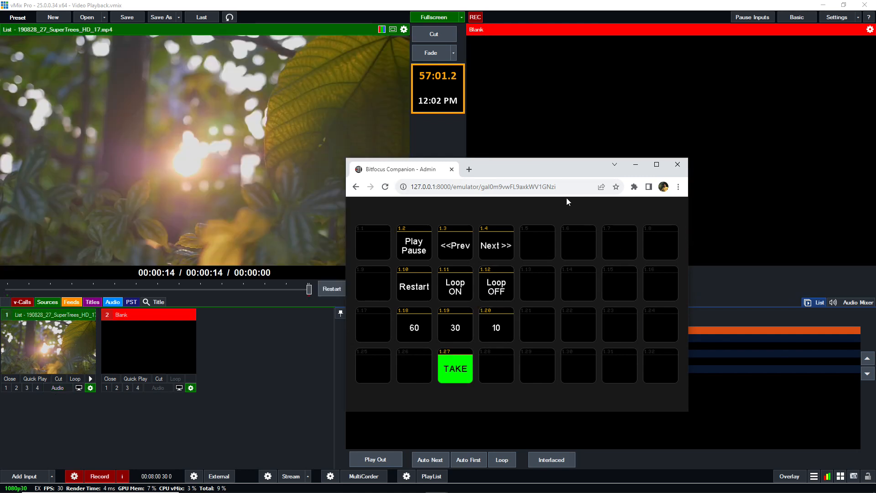
{"action": "left_click_drag", "start_coordinate": [532, 168], "coordinate": [242, 180]}
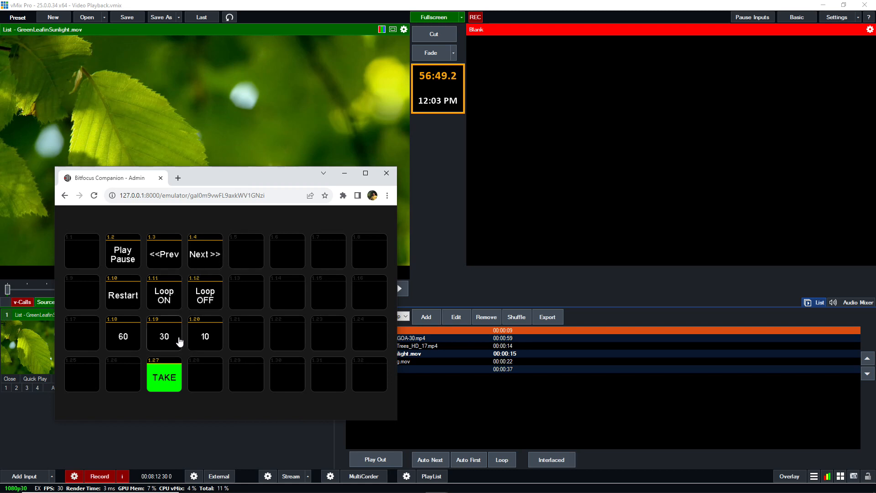
Step: Examine the code of the GoTo10 script in the scripting settings
{"action": "left_click", "coordinate": [842, 20]}
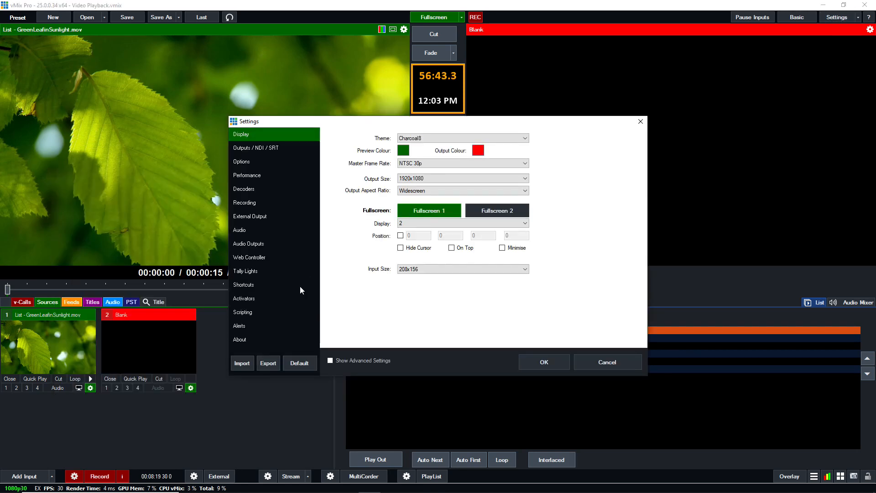
{"action": "left_click", "coordinate": [242, 313]}
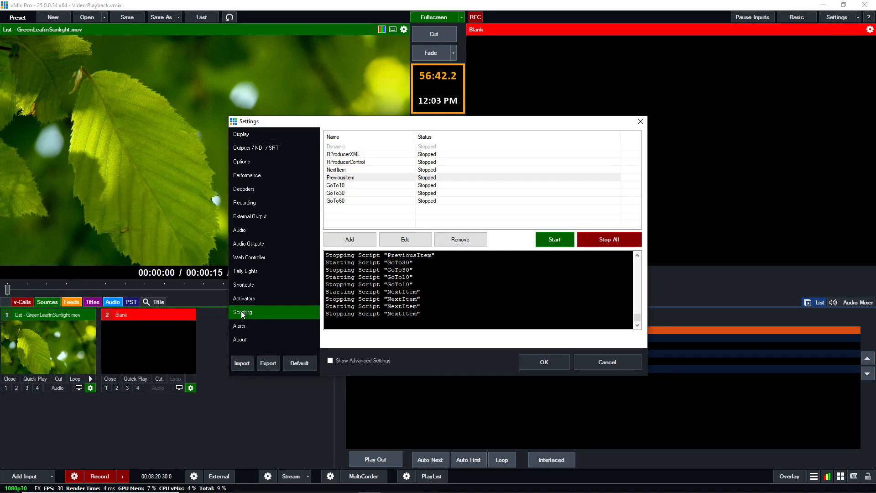
{"action": "left_click", "coordinate": [348, 185]}
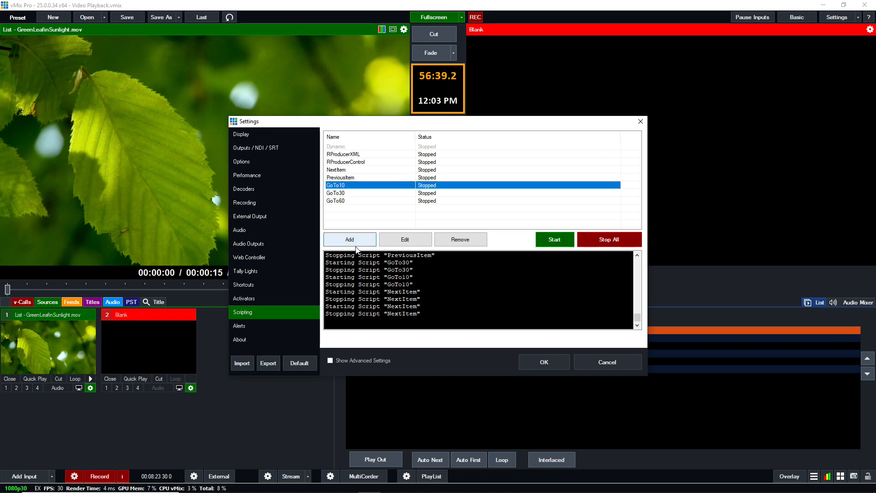
{"action": "left_click", "coordinate": [398, 246]}
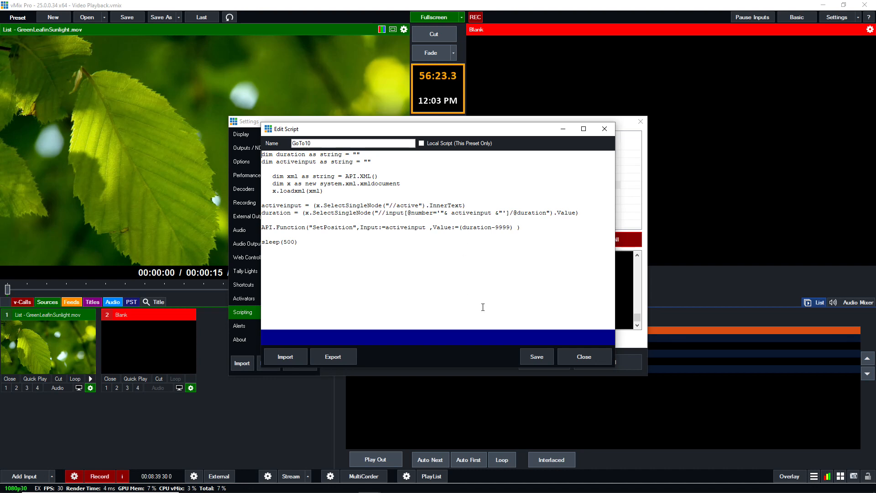
{"action": "left_click", "coordinate": [581, 357]}
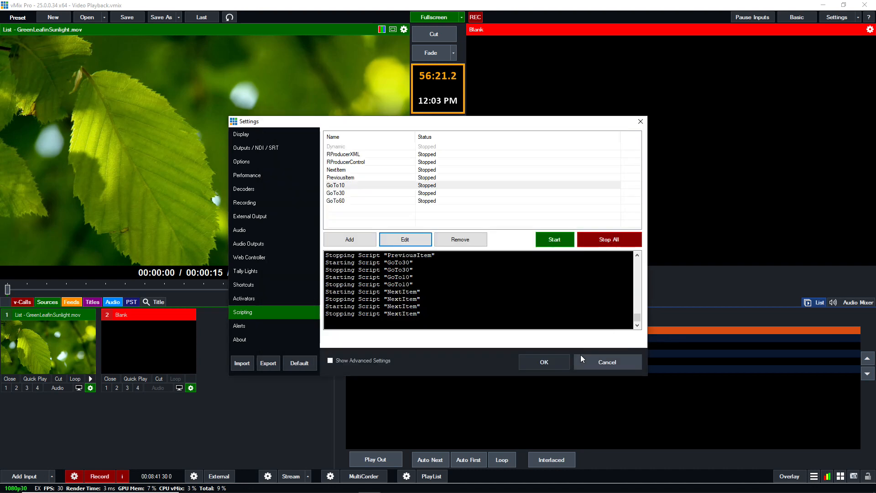
Step: Examine the code of the GoTo30 script and close it without changes
{"action": "left_click", "coordinate": [333, 193]}
{"action": "double_click", "coordinate": [333, 193]}
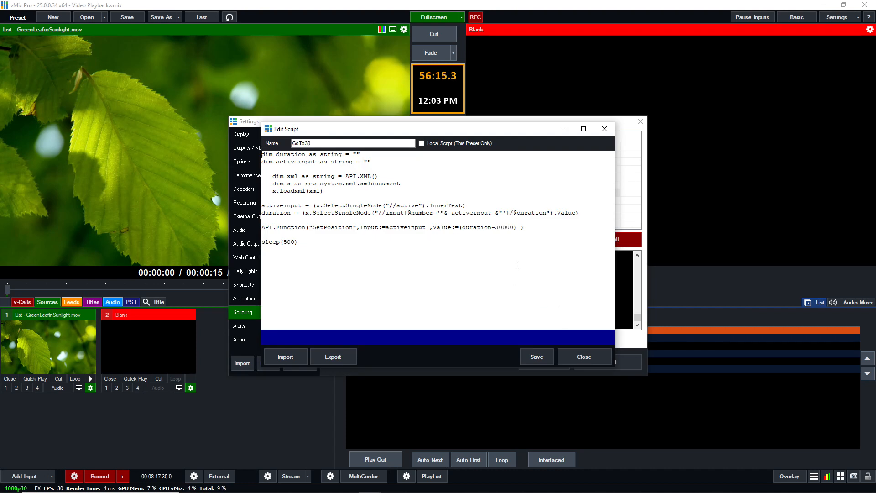
{"action": "left_click", "coordinate": [587, 360]}
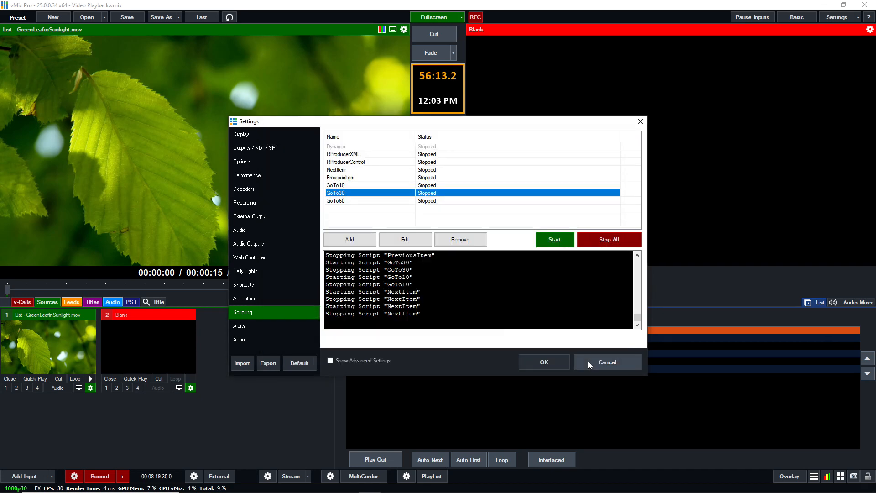
Step: Switch to the vMix Wiki scripting page in the browser and examine its reference tools and script examples
{"action": "key", "text": "alt+Tab"}
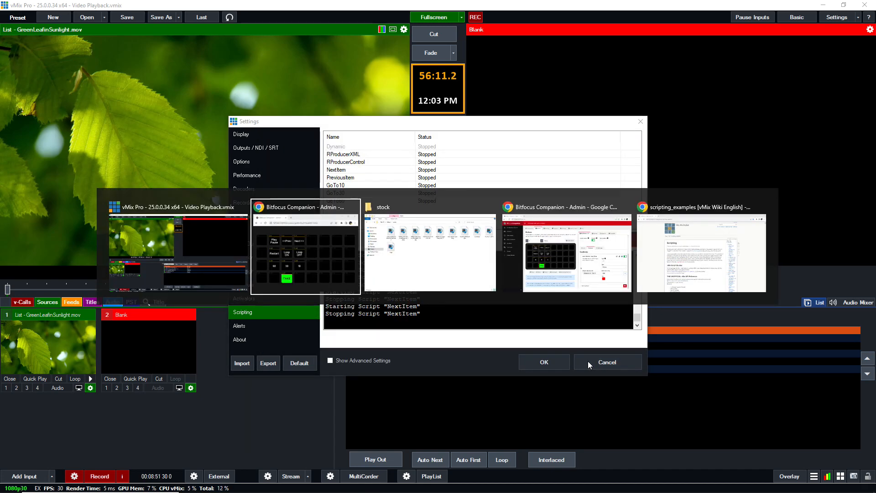
{"action": "key", "text": "alt+Tab"}
{"action": "key", "text": "alt+Tab"}
{"action": "key", "text": "alt+Tab"}
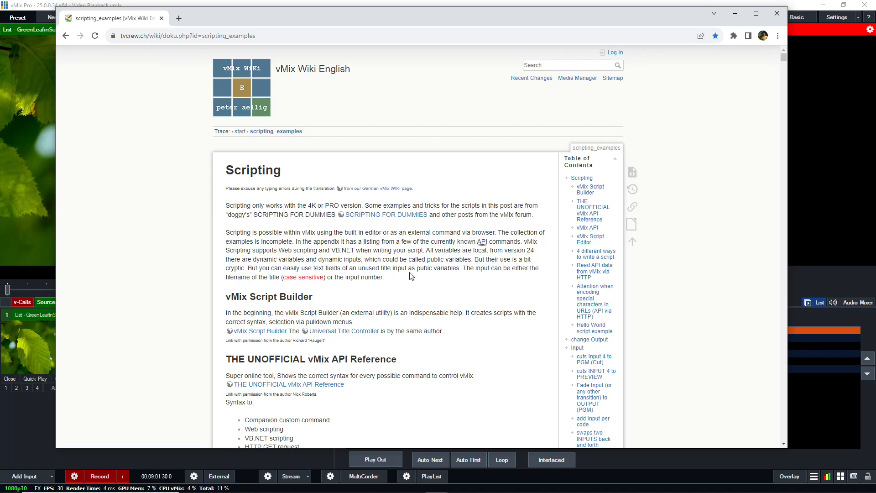
{"action": "scroll", "coordinate": [411, 275], "scroll_direction": "down", "scroll_amount": 2}
{"action": "scroll", "coordinate": [410, 275], "scroll_direction": "up", "scroll_amount": 2}
{"action": "scroll", "coordinate": [411, 275], "scroll_direction": "down", "scroll_amount": 3}
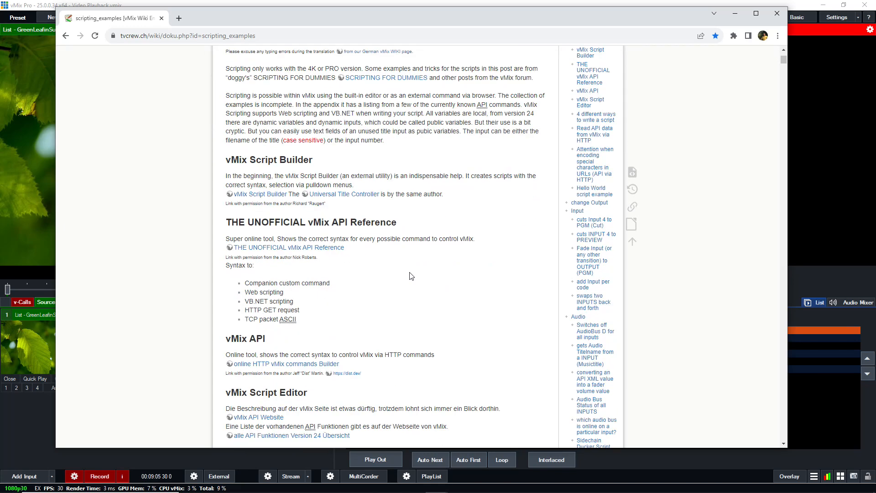
{"action": "scroll", "coordinate": [410, 275], "scroll_direction": "down", "scroll_amount": 12}
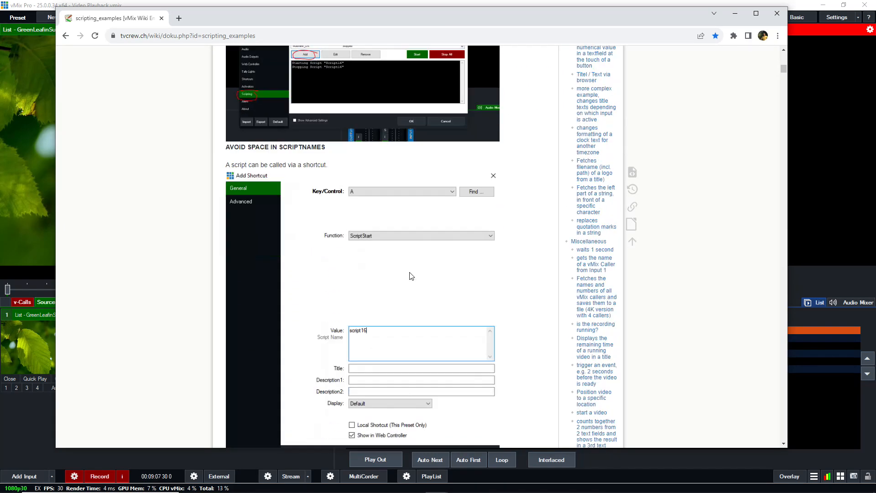
{"action": "mouse_move", "coordinate": [782, 73]}
{"action": "left_mouse_down"}
{"action": "mouse_move", "coordinate": [765, 154]}
{"action": "mouse_move", "coordinate": [770, 64]}
{"action": "left_mouse_up"}
Step: Return to vMix, leave the settings without changing anything, and switch to the Bitfocus Companion button configuration page
{"action": "key", "text": "alt+Tab"}
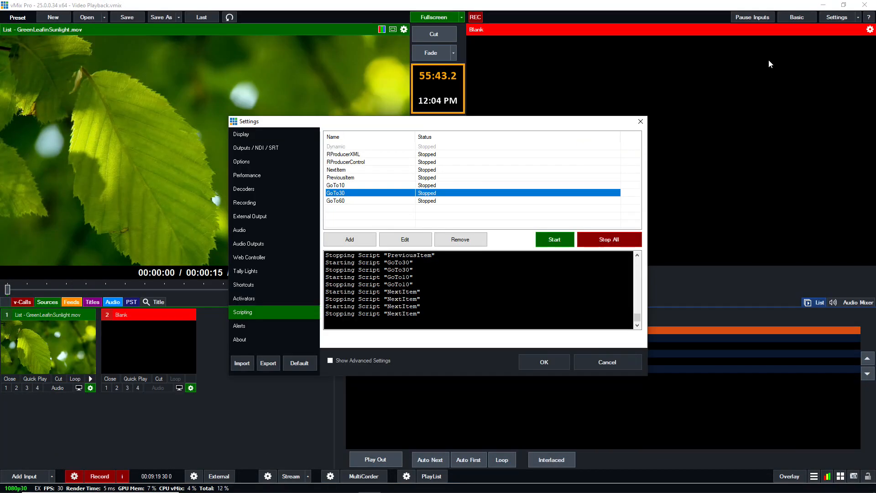
{"action": "left_click", "coordinate": [605, 361]}
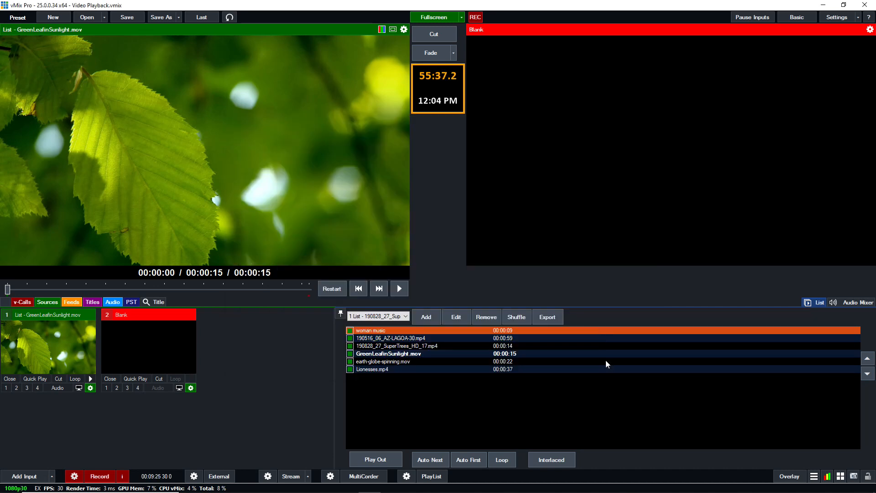
{"action": "key", "text": "alt+Tab"}
{"action": "key", "text": "alt+Tab"}
{"action": "key", "text": "alt+Tab"}
{"action": "key", "text": "alt+Tab"}
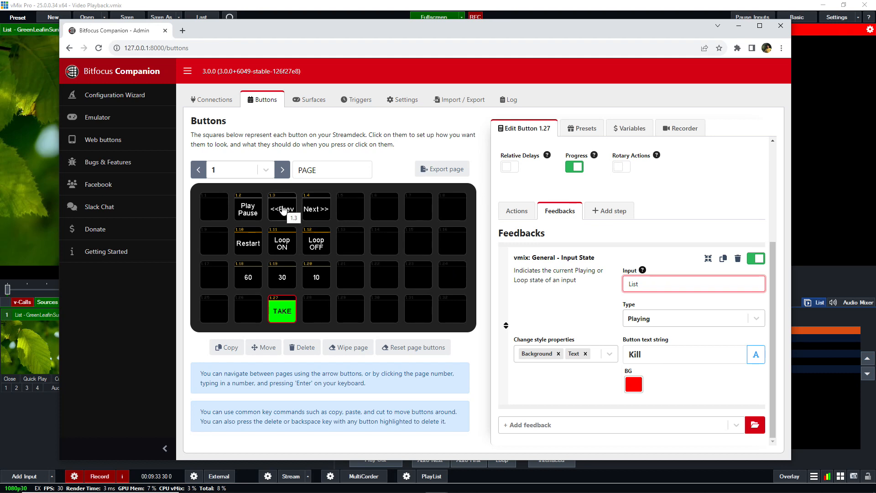
Step: Examine the <<Prev button's script action and check its PreviousItem name against vMix's scripting settings, returning to Companion without changing anything
{"action": "left_click", "coordinate": [280, 214]}
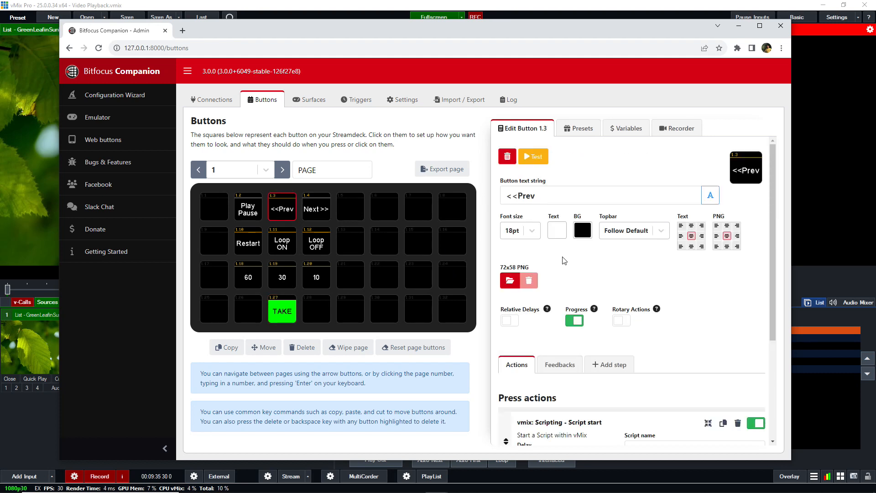
{"action": "scroll", "coordinate": [559, 344], "scroll_direction": "down", "scroll_amount": 2}
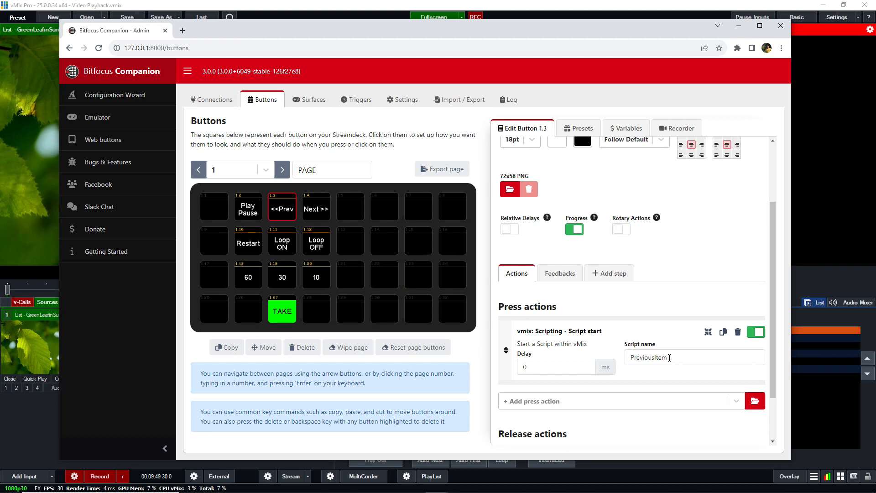
{"action": "key", "text": "alt+Tab"}
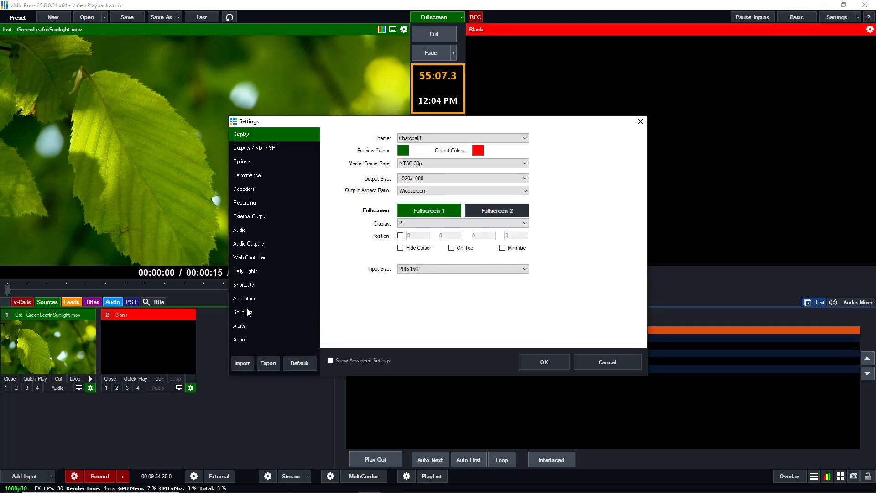
{"action": "left_click", "coordinate": [242, 312]}
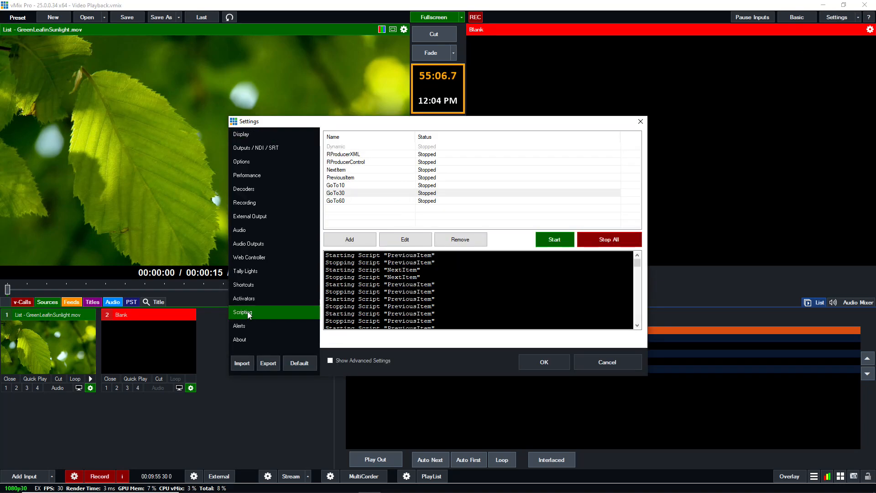
{"action": "left_click", "coordinate": [346, 181]}
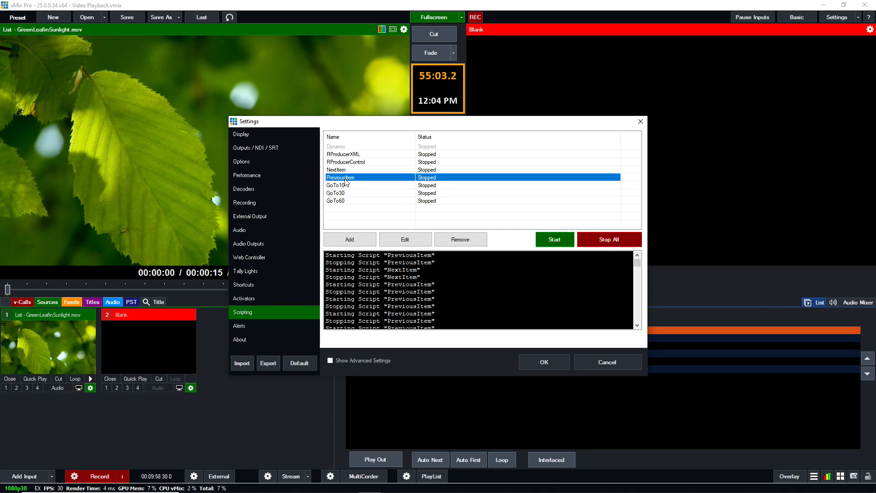
{"action": "left_click", "coordinate": [609, 364]}
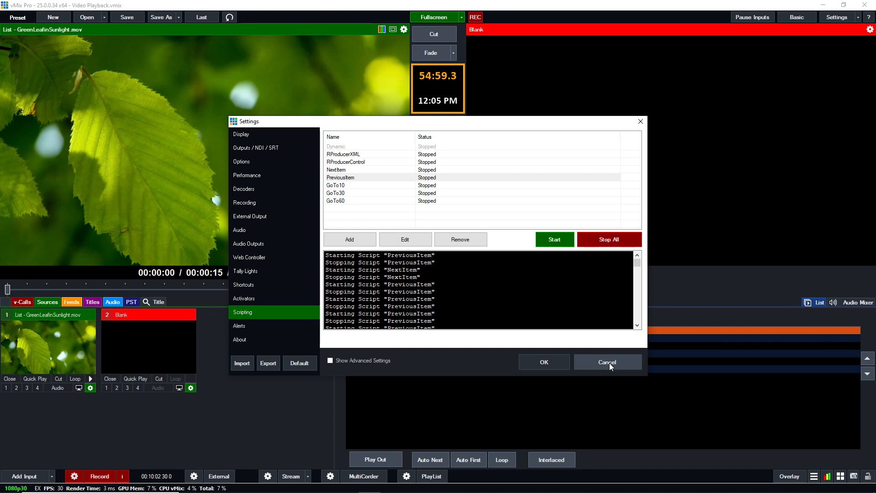
{"action": "left_click", "coordinate": [609, 363]}
{"action": "key", "text": "alt+Tab"}
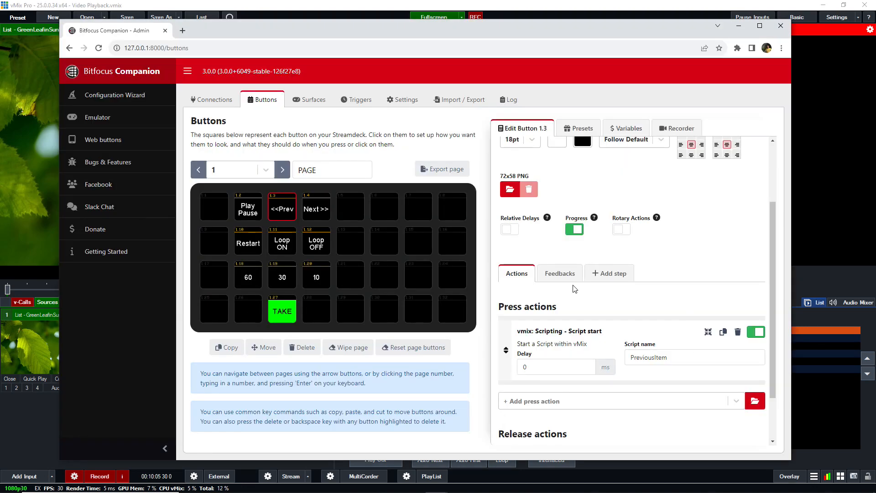
Step: Examine the TAKE button's Transition mix action and its Input State feedback, including the Kill button text
{"action": "left_click", "coordinate": [282, 311]}
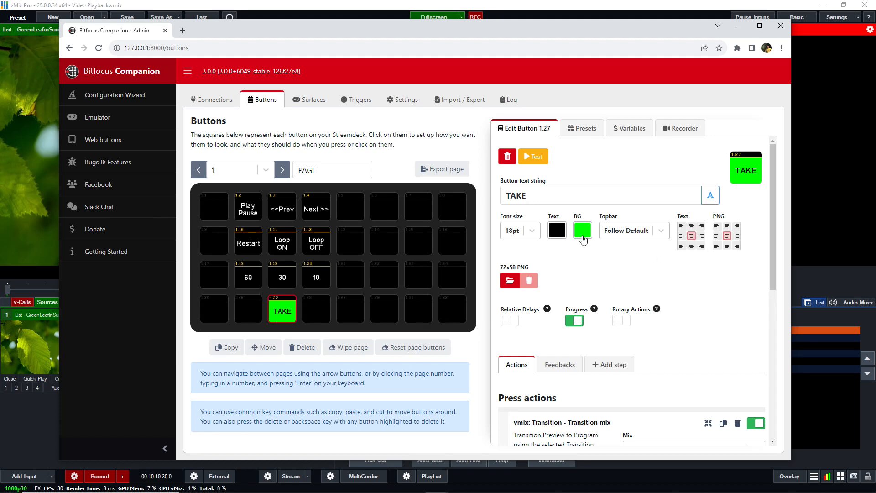
{"action": "left_click", "coordinate": [538, 194]}
{"action": "scroll", "coordinate": [669, 274], "scroll_direction": "down", "scroll_amount": 1}
{"action": "scroll", "coordinate": [669, 280], "scroll_direction": "down", "scroll_amount": 2}
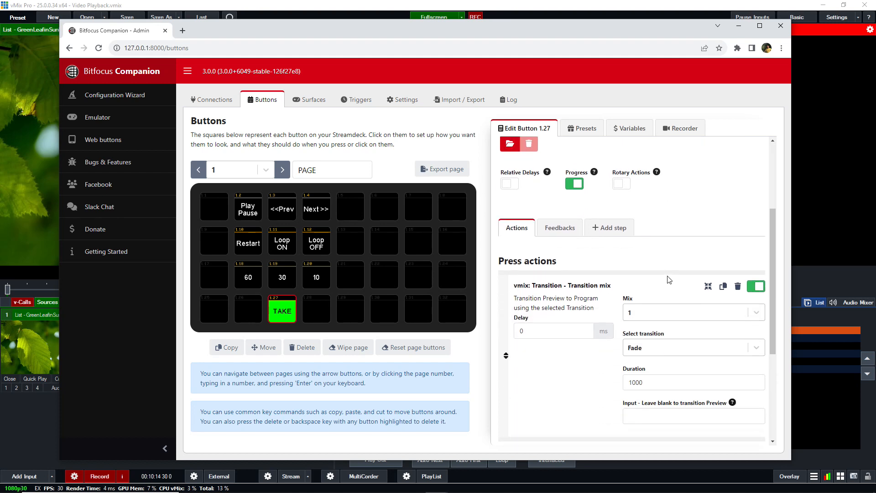
{"action": "left_click", "coordinate": [559, 231]}
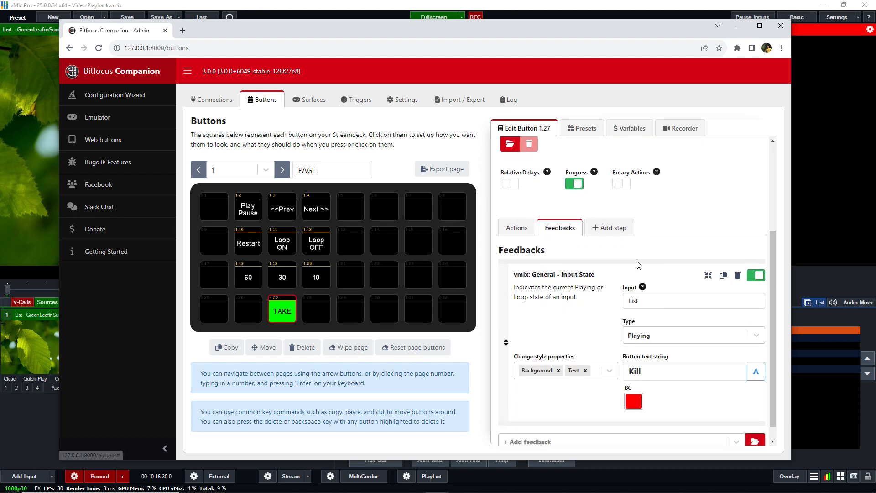
{"action": "scroll", "coordinate": [638, 265], "scroll_direction": "down", "scroll_amount": 1}
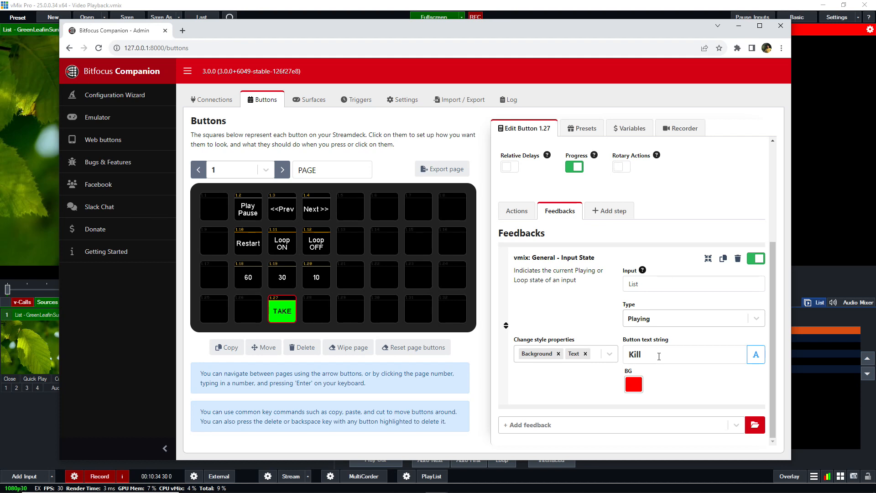
{"action": "left_click", "coordinate": [659, 356]}
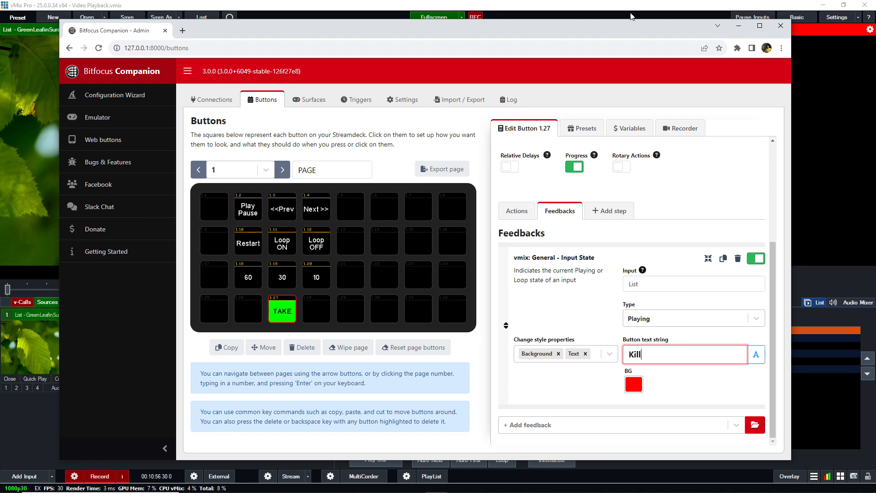
Step: Minimise the Companion configuration window, bring the button emulator in front of vMix, and move it up to uncover more of the video list
{"action": "left_click", "coordinate": [738, 25]}
{"action": "key", "text": "alt+Tab"}
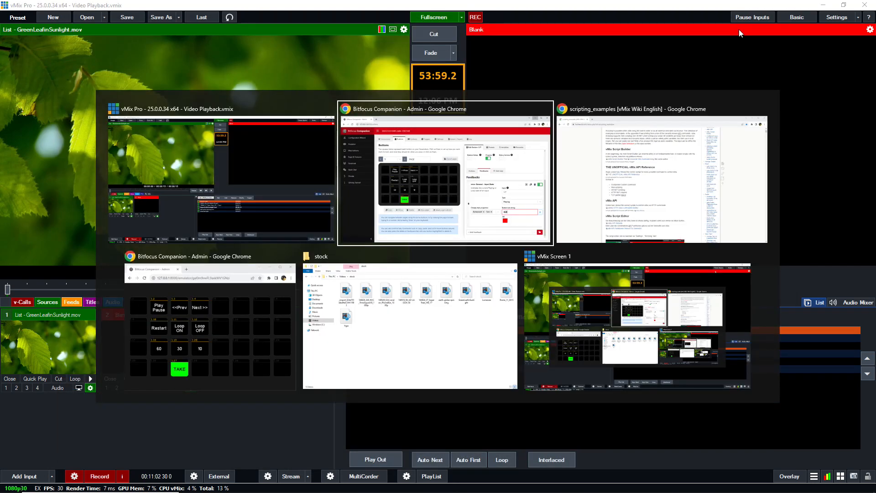
{"action": "key", "text": "alt+Tab"}
{"action": "key", "text": "alt+Tab"}
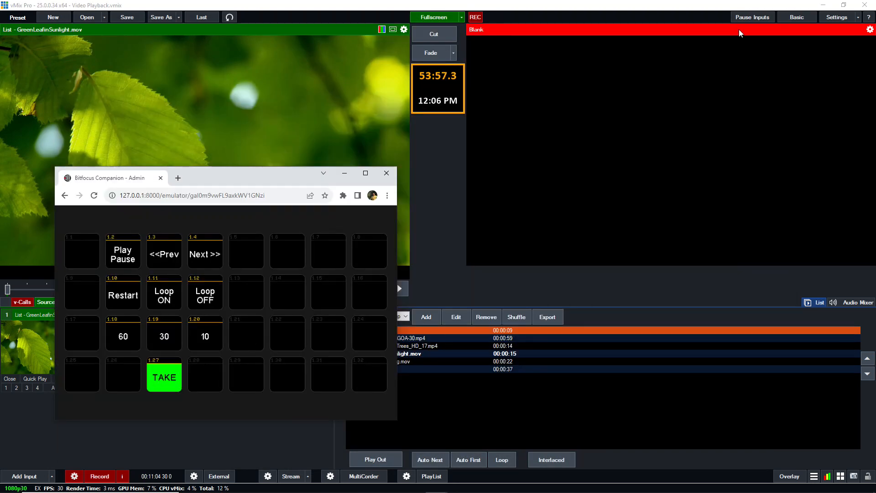
{"action": "left_click_drag", "start_coordinate": [244, 178], "coordinate": [224, 141]}
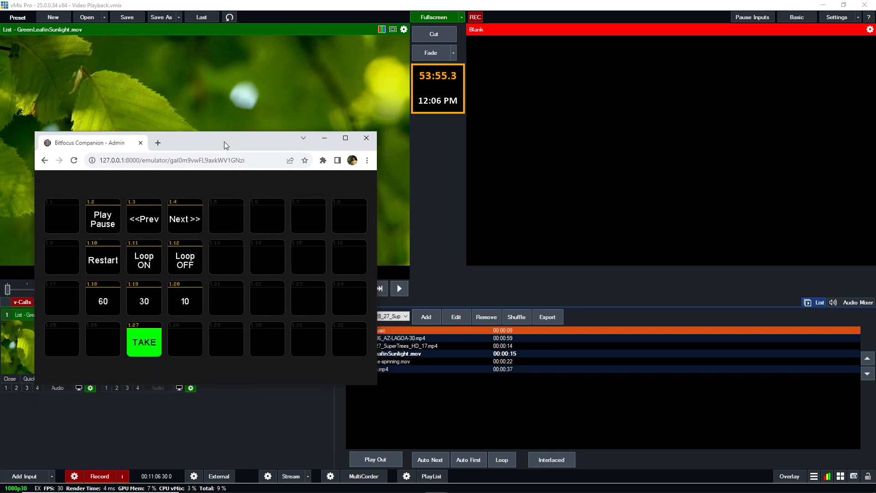